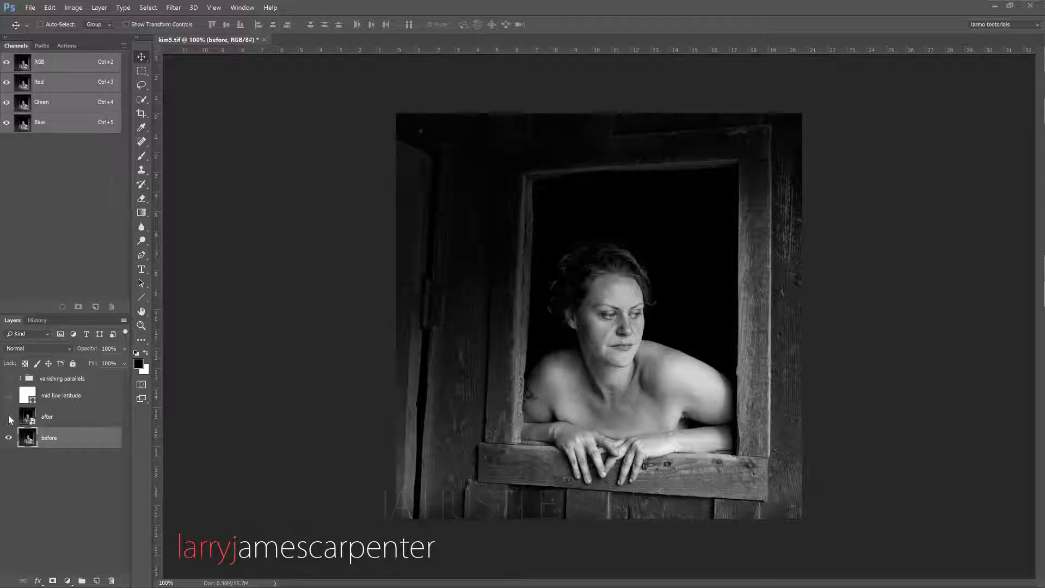
- Compare the before and after versions, including with the mid line latitude layer and vanishing parallels group shown
click(10, 417)
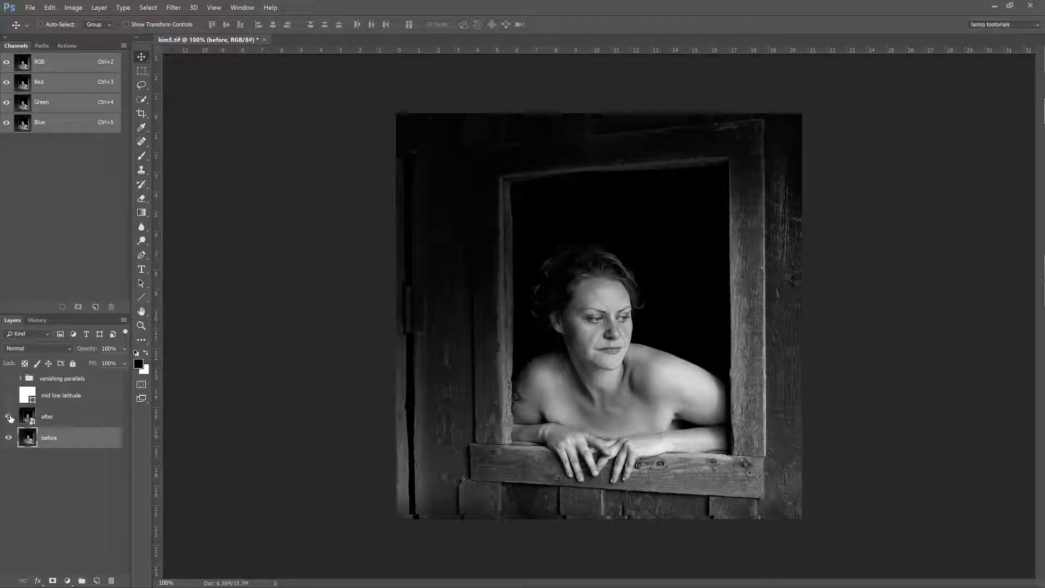
click(10, 417)
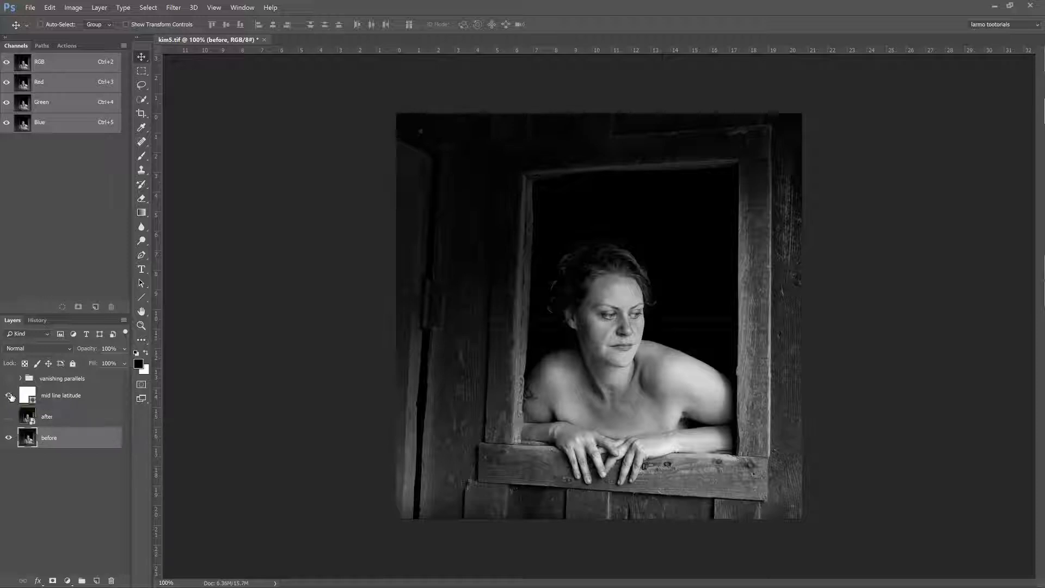
click(9, 396)
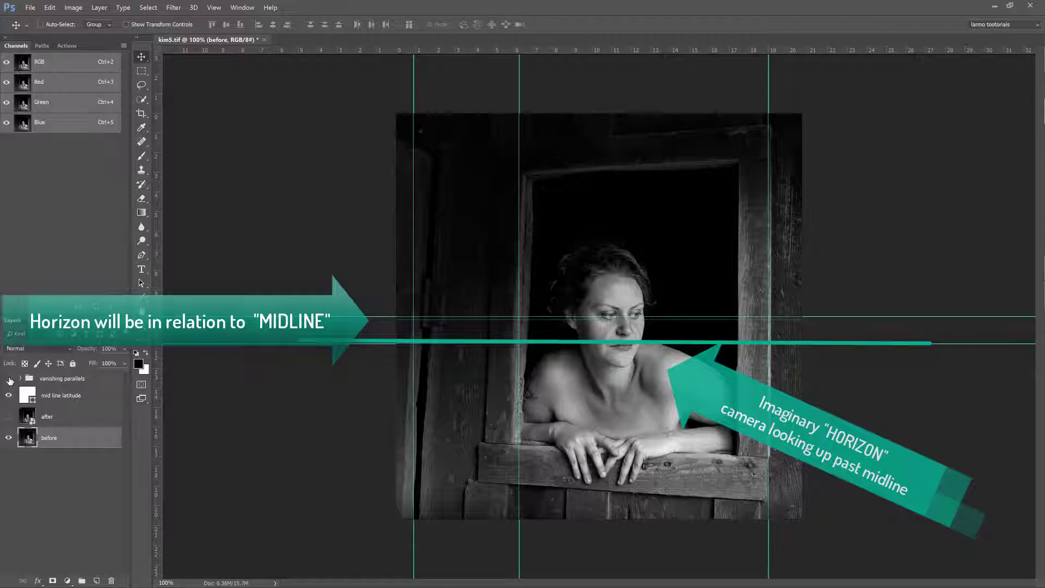
click(9, 379)
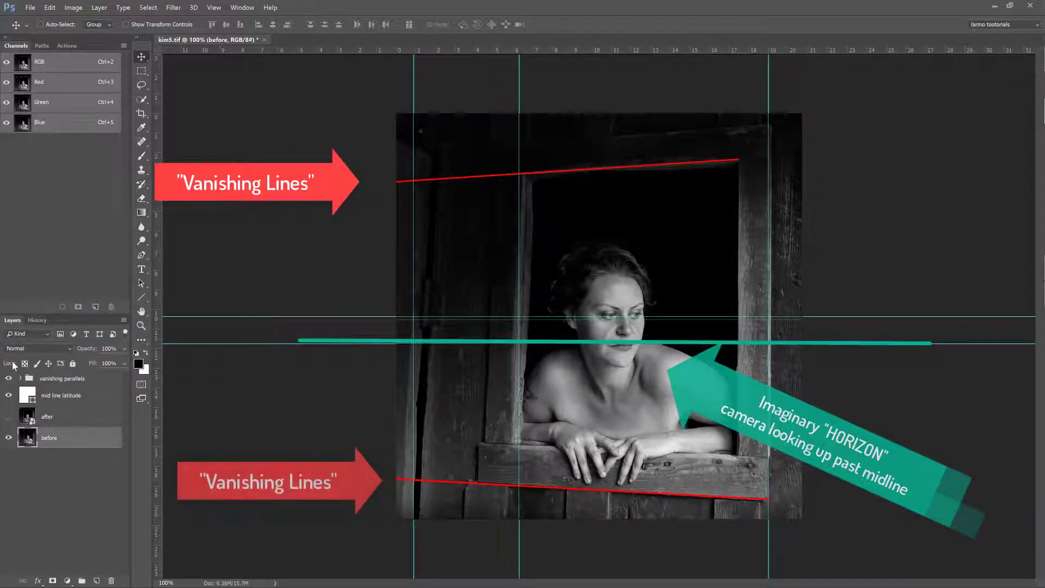
click(9, 416)
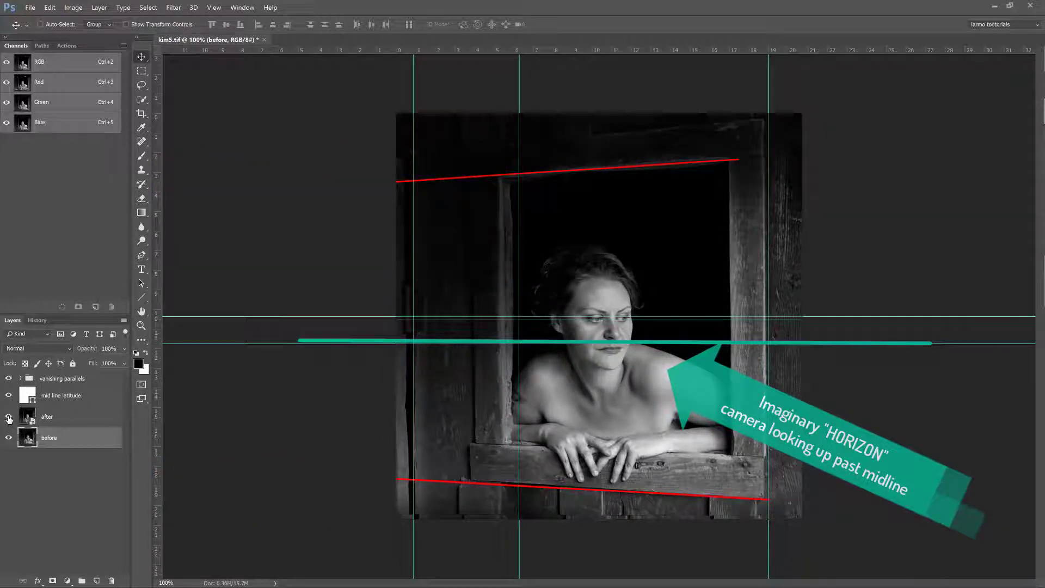
click(9, 417)
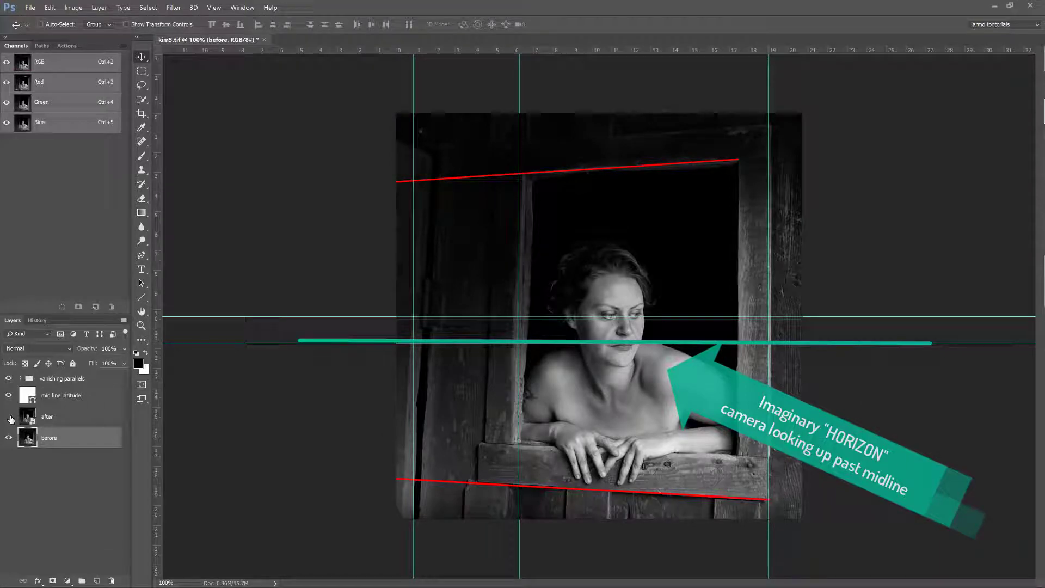
click(9, 417)
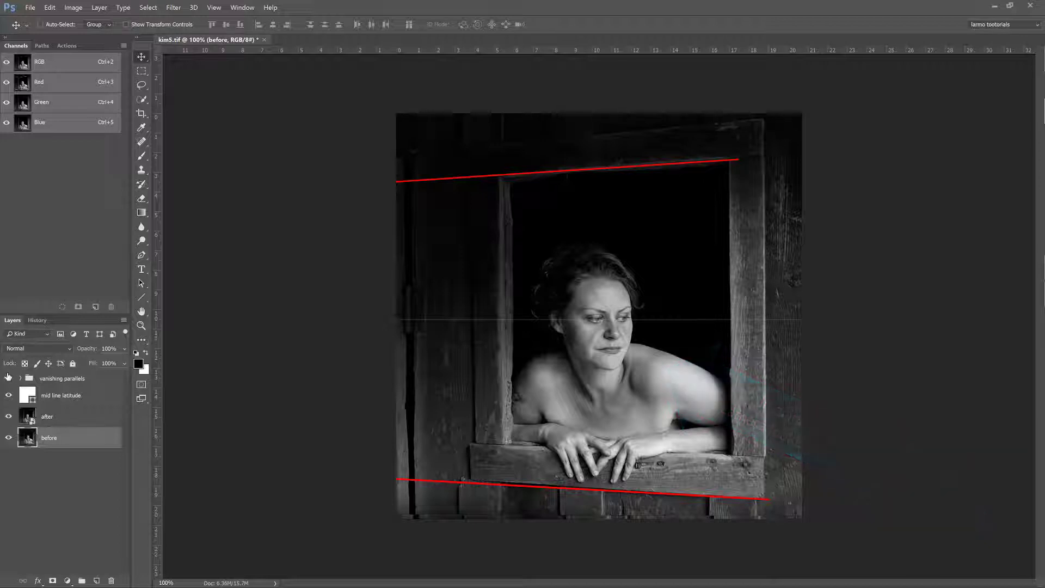
- Hide the vanishing parallels group and mid line latitude layer, and compare the unmarked before and after images
click(8, 378)
click(8, 395)
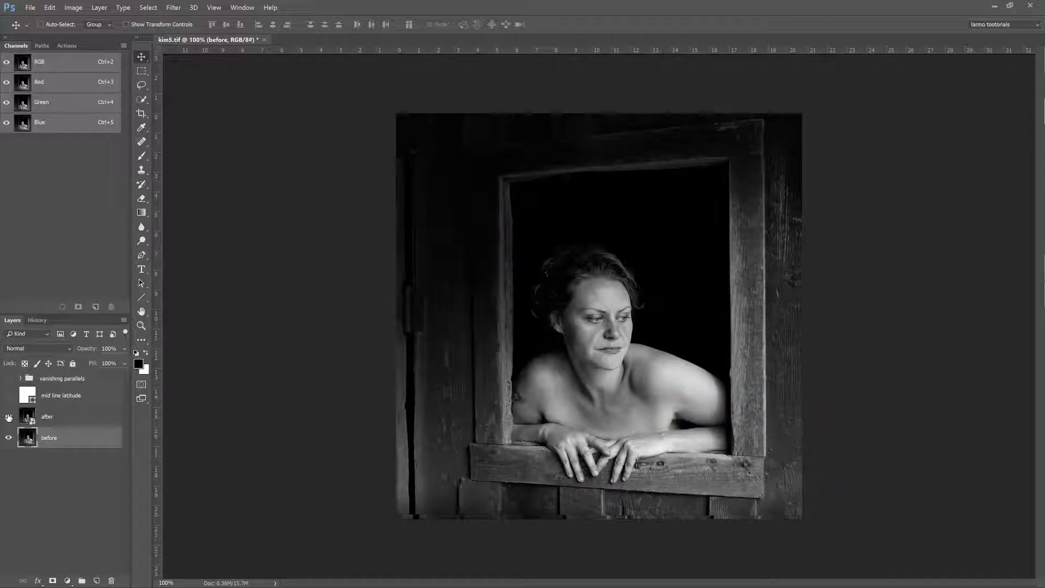
click(8, 417)
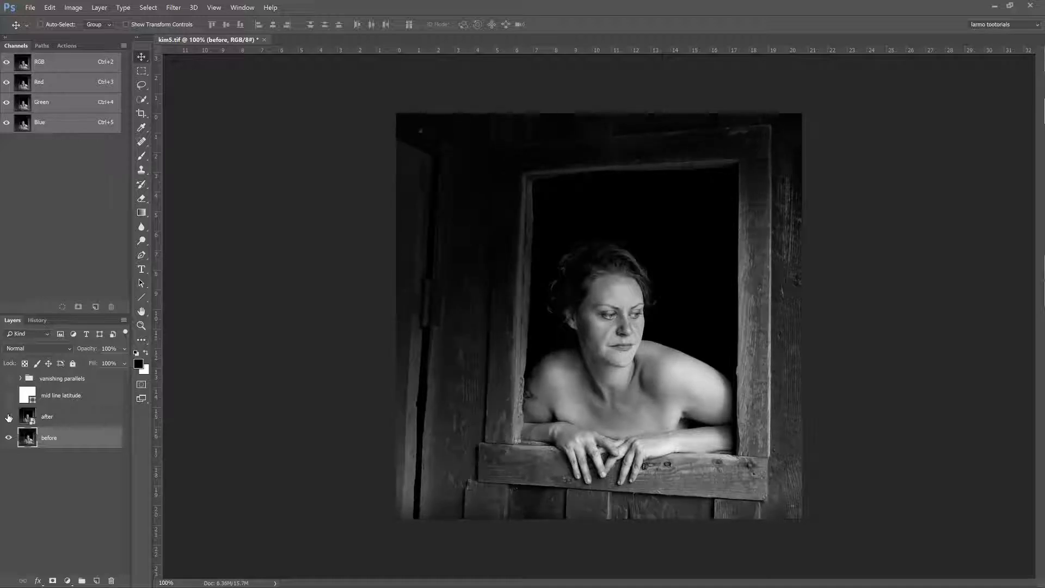
click(8, 418)
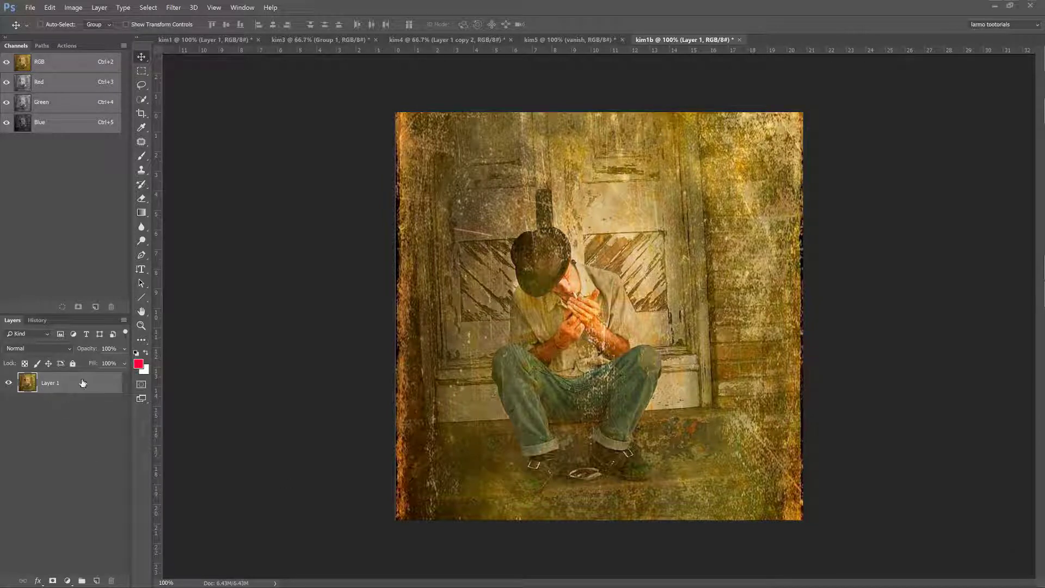
- Duplicate Layer 1 in the kim1b document and convert the copy to a Smart Object
key(ctrl+j)
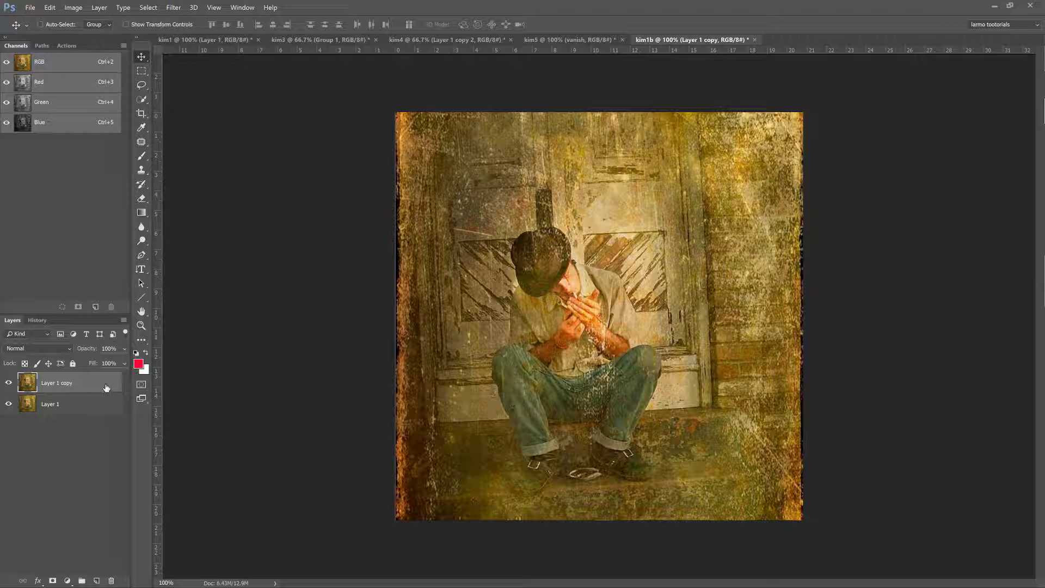
right_click(105, 387)
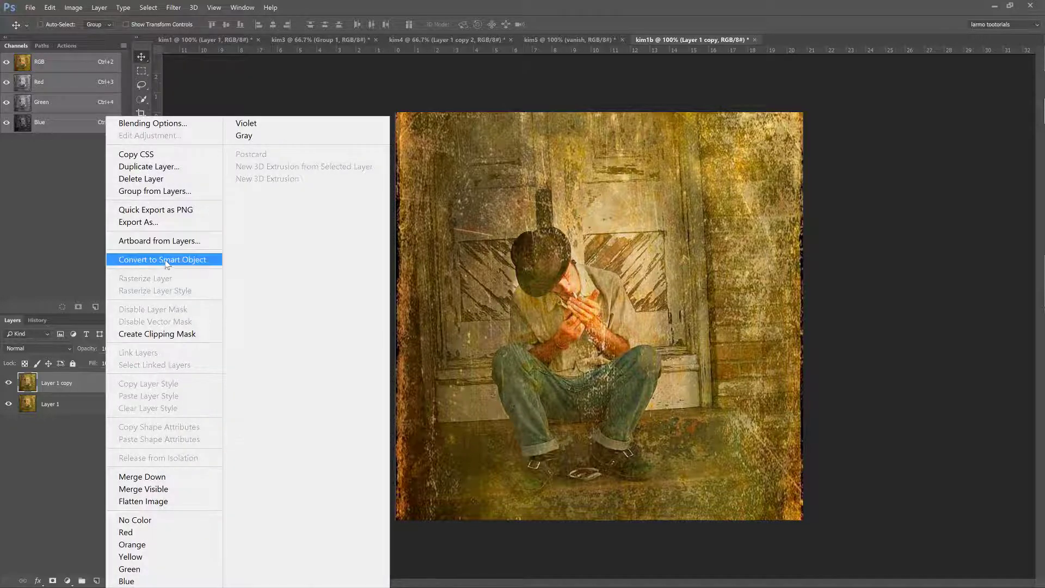
click(164, 260)
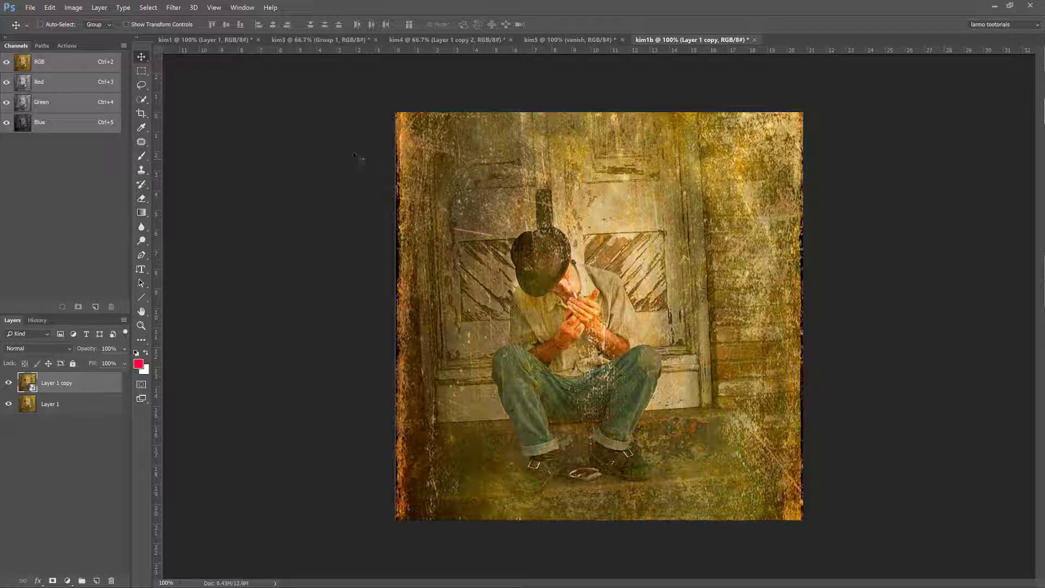
- With the rulers shown, place a horizontal horizon guide across the upper part of the doors, above the man's hat
key(ctrl+r)
key(ctrl)
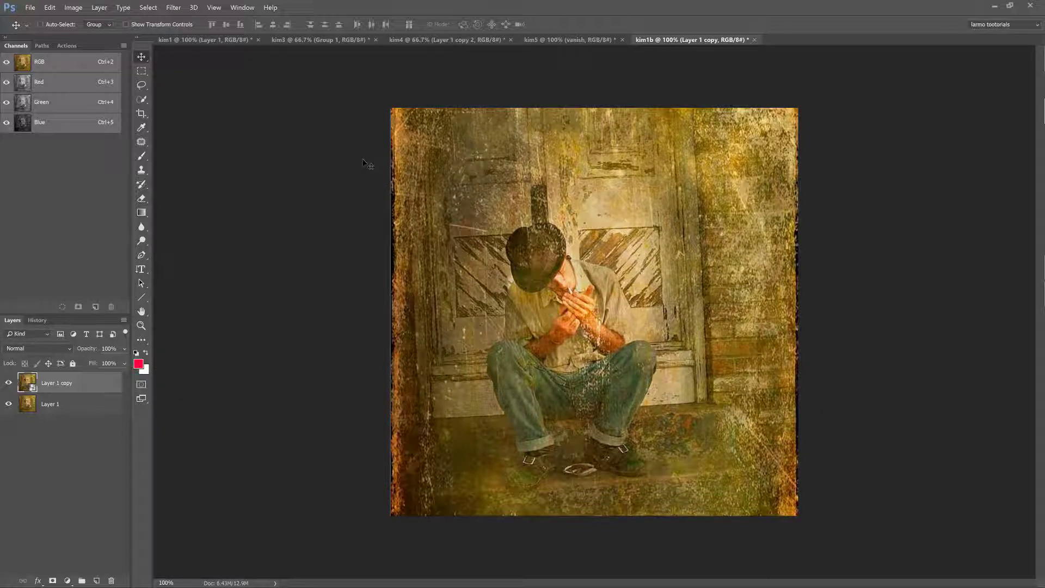
key(ctrl+r)
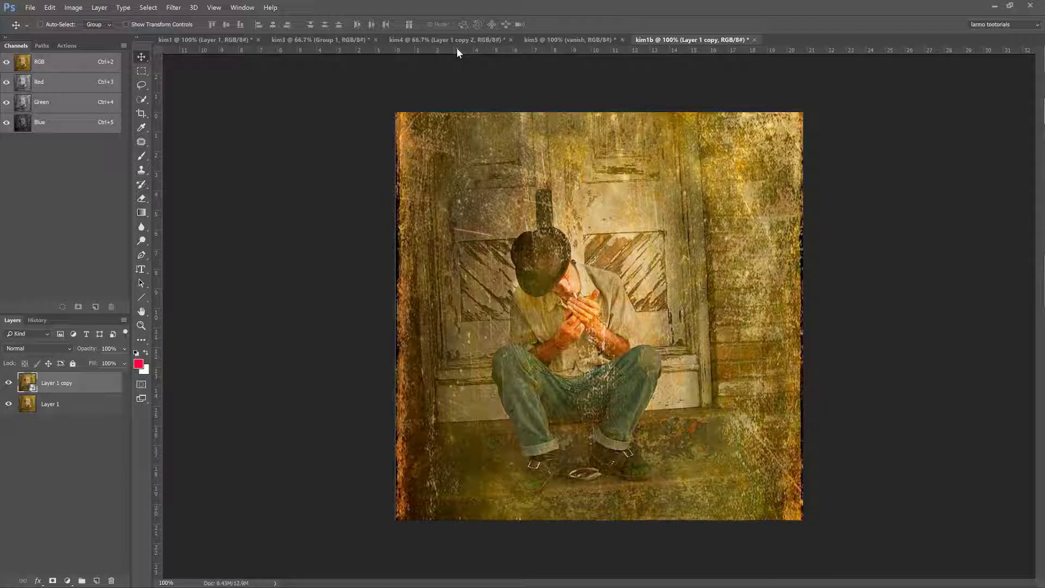
mouse_move(457, 50)
mouse_down()
mouse_move(450, 186)
mouse_move(487, 303)
mouse_move(585, 218)
mouse_move(591, 237)
mouse_move(579, 231)
mouse_move(577, 177)
mouse_move(576, 188)
mouse_up()
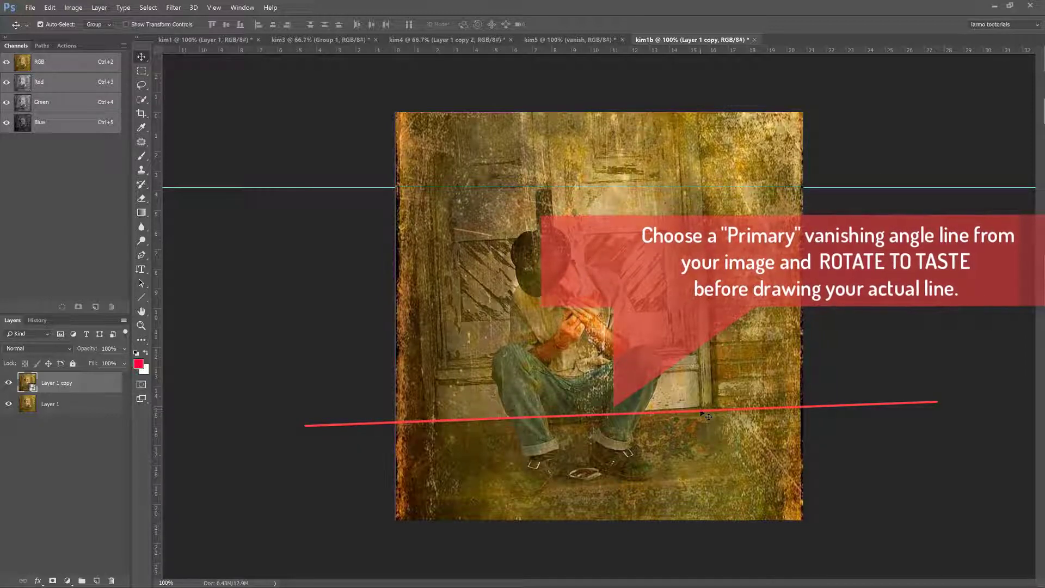
- Rotate the Layer 1 copy clockwise by about 1.2° with Free Transform and apply it
key(ctrl+t)
drag(812, 522, 816, 526)
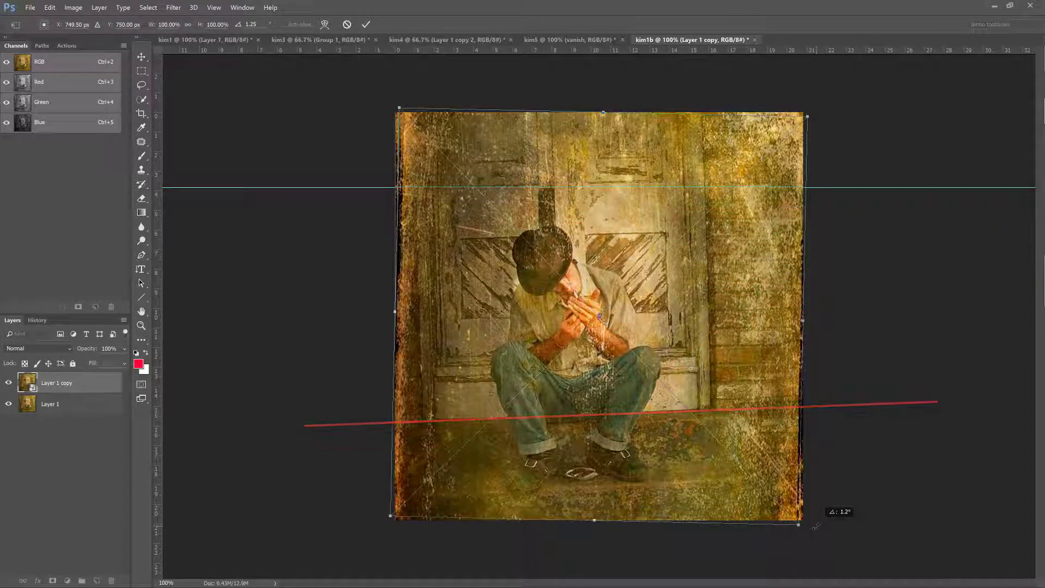
click(366, 24)
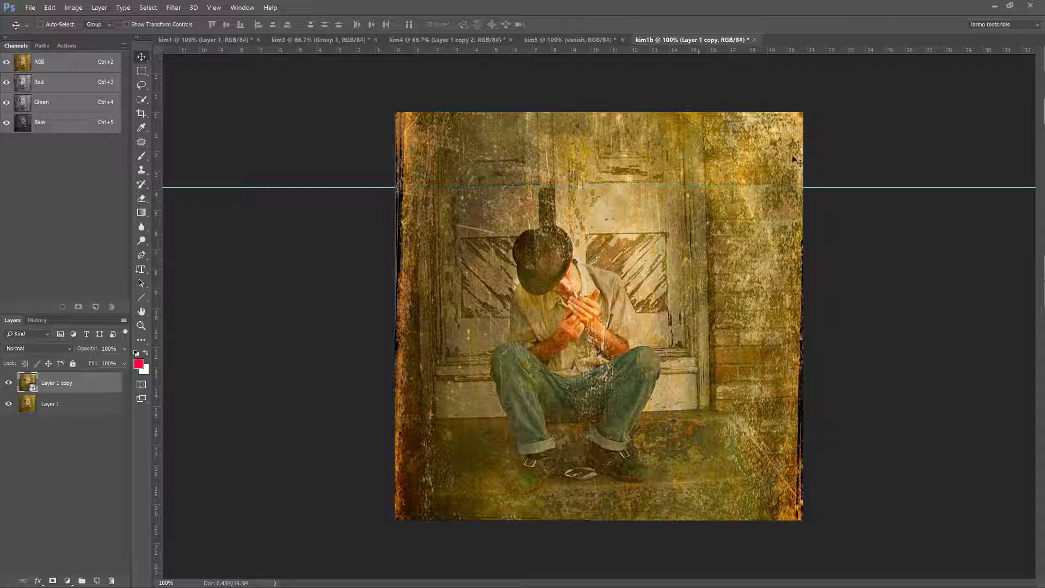
- Extend the canvas to the right of the image to a width of 14990 pixels, anchoring the image at the middle left
click(74, 9)
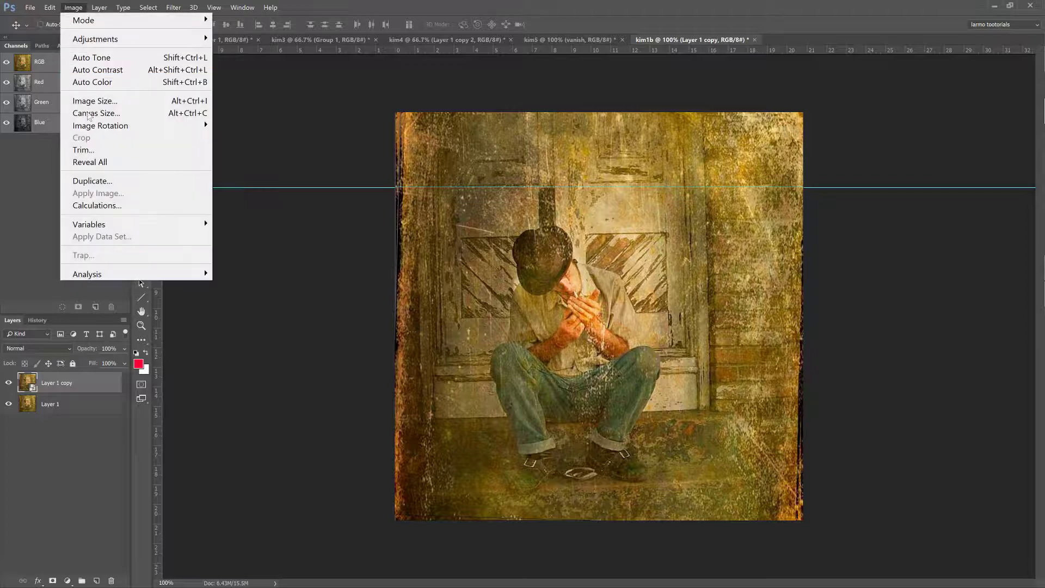
click(90, 113)
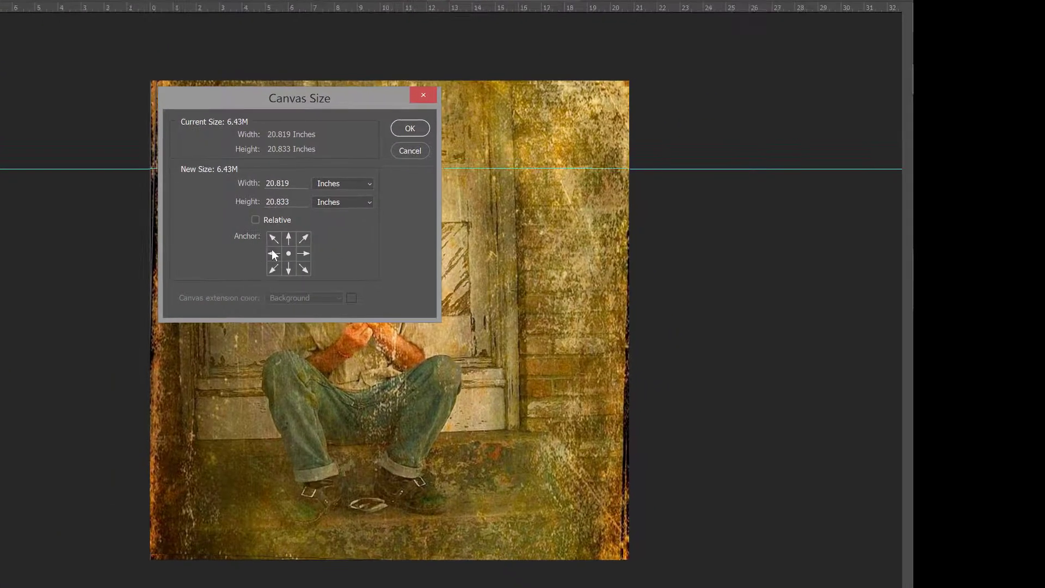
click(273, 254)
click(338, 181)
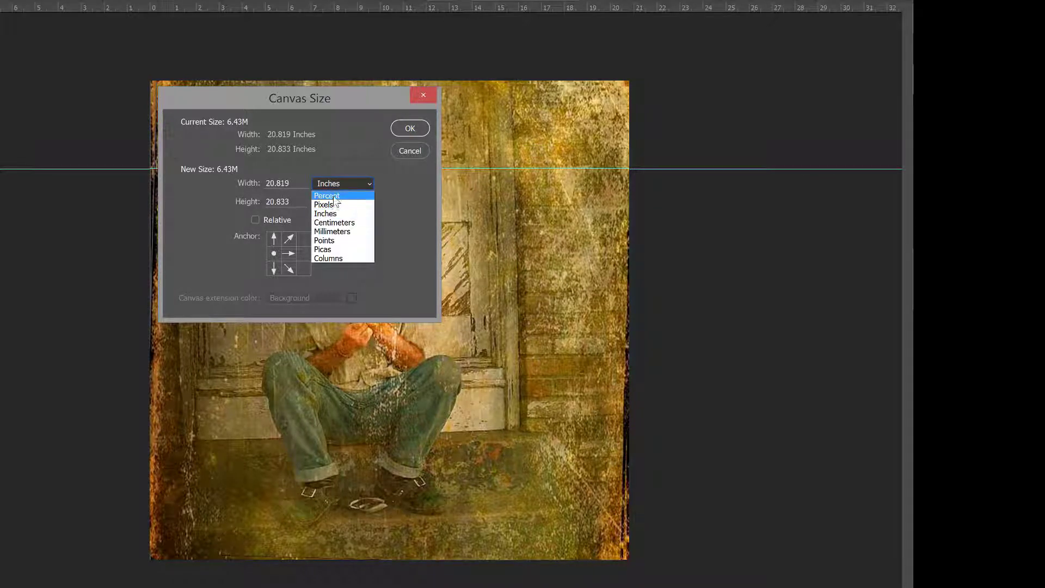
click(329, 205)
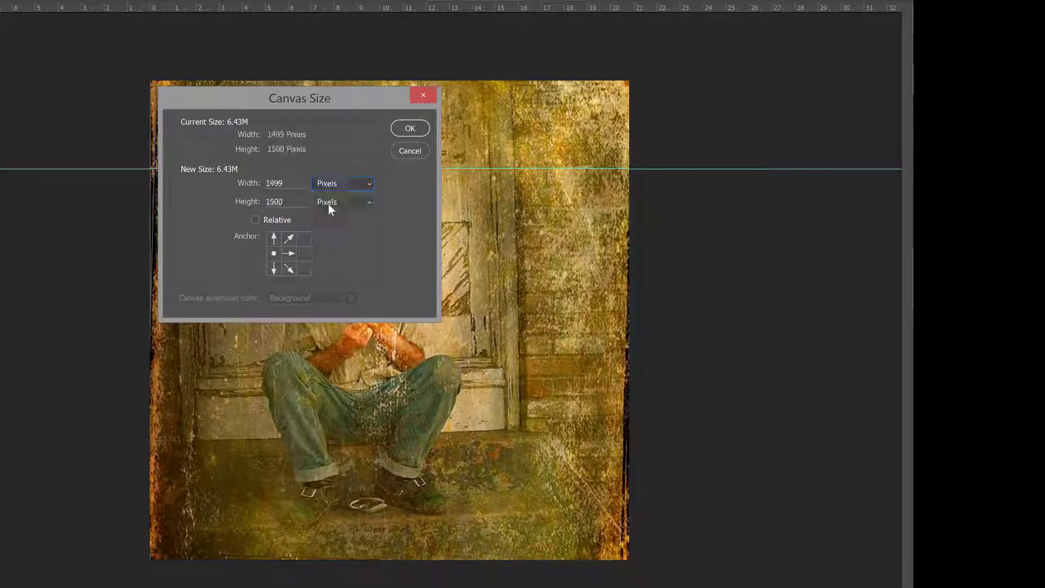
click(289, 185)
text(0)
key(Return)
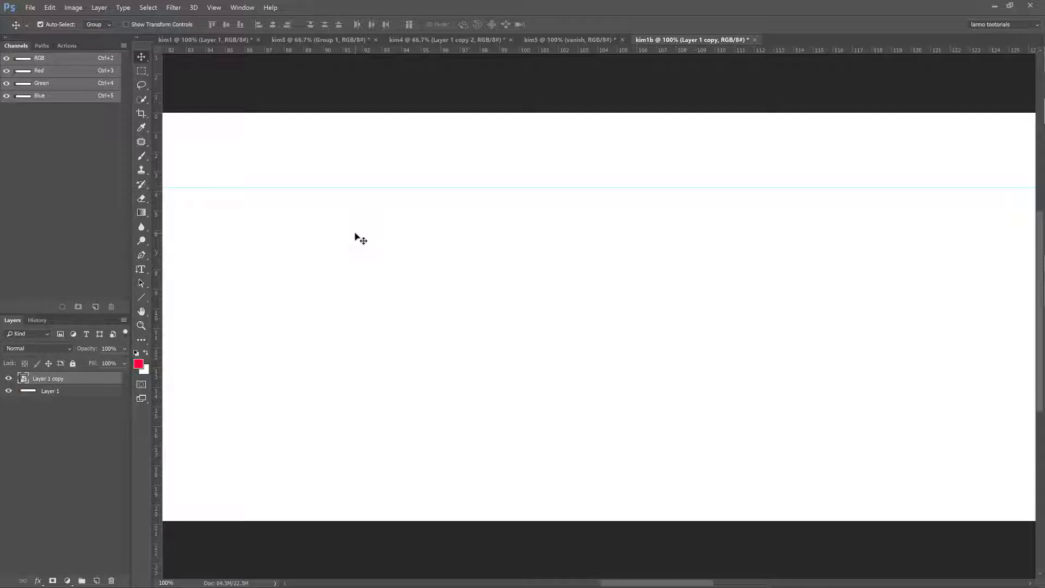
- Draw the primary red vanishing line with the Line tool from the door's lower left base to the horizon guide at the canvas's far right
key(ctrl+0)
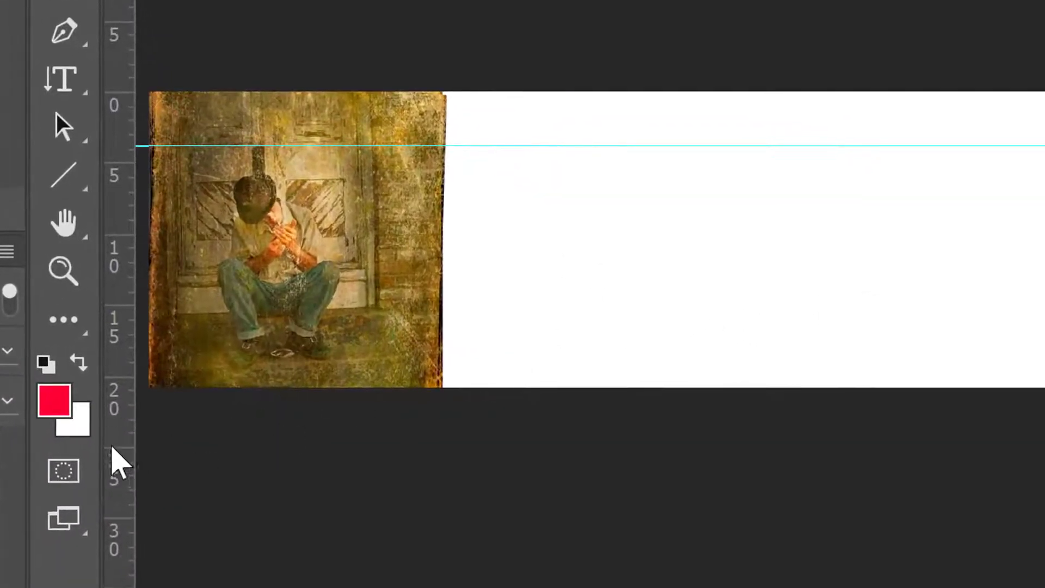
click(59, 184)
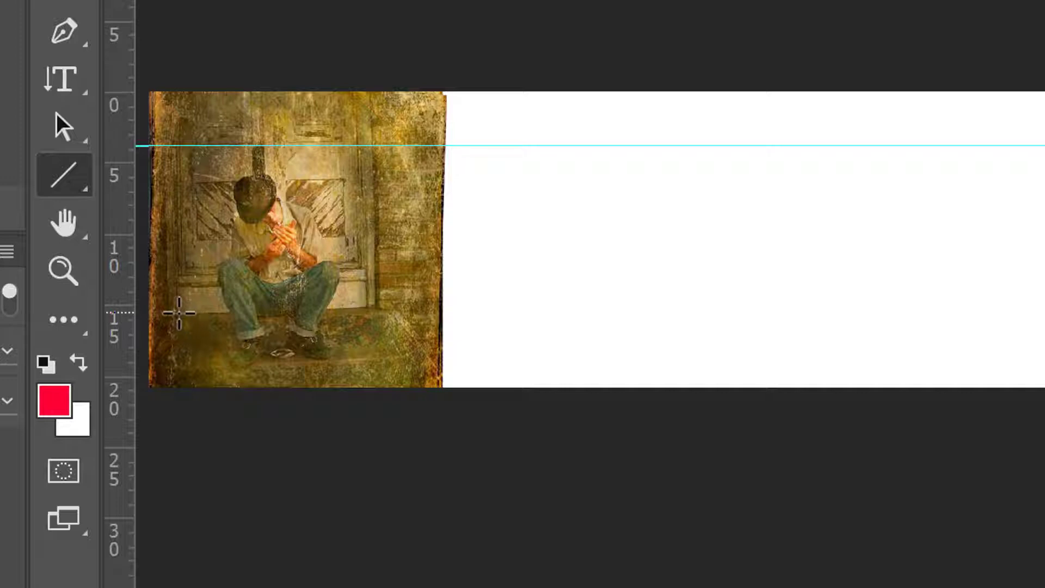
mouse_move(179, 313)
mouse_down()
mouse_move(415, 321)
mouse_move(769, 373)
mouse_move(793, 238)
mouse_move(705, 346)
mouse_move(683, 224)
mouse_move(597, 296)
mouse_move(353, 301)
mouse_move(372, 298)
mouse_move(363, 296)
mouse_move(365, 310)
mouse_move(360, 302)
mouse_move(625, 315)
mouse_move(691, 272)
mouse_move(691, 289)
mouse_move(1044, 233)
mouse_move(1032, 300)
mouse_move(1033, 288)
mouse_up()
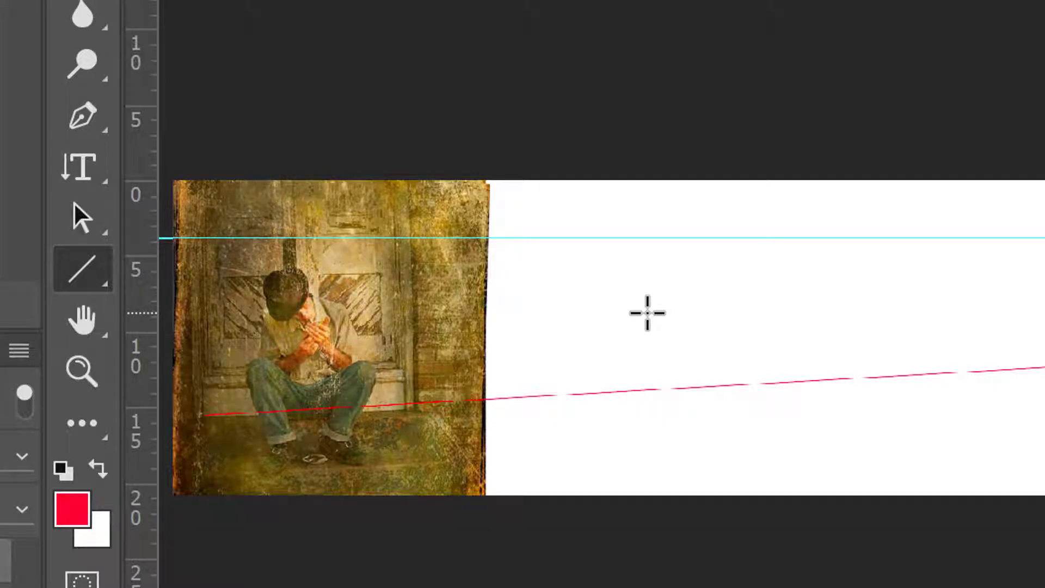
- Draw a secondary vanishing line about 14830 px long from the doorway's upper left to the point where the primary line meets the horizon
key(ctrl+plus)
key(ctrl+plus)
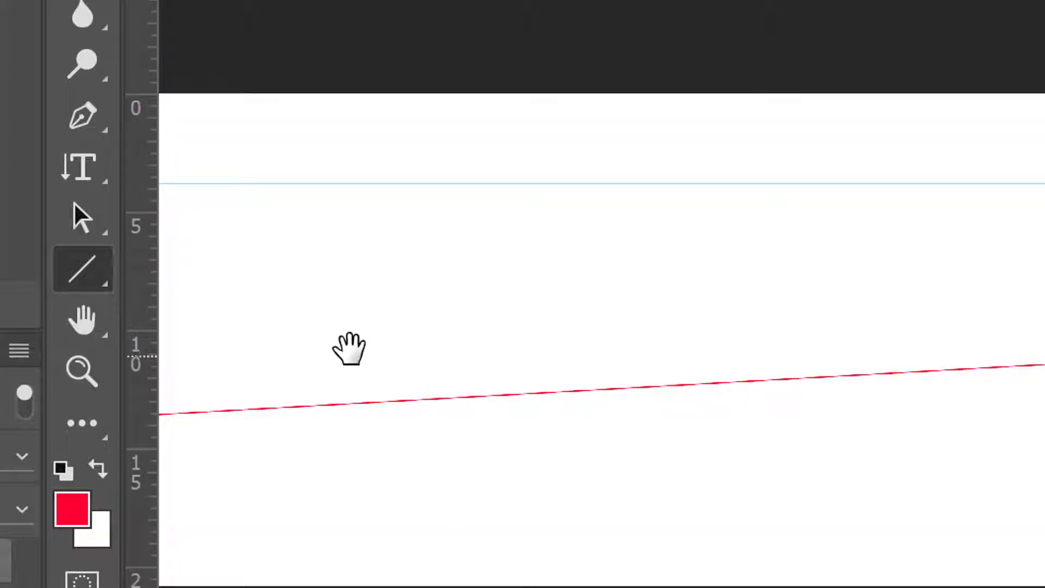
drag(348, 348, 1044, 354)
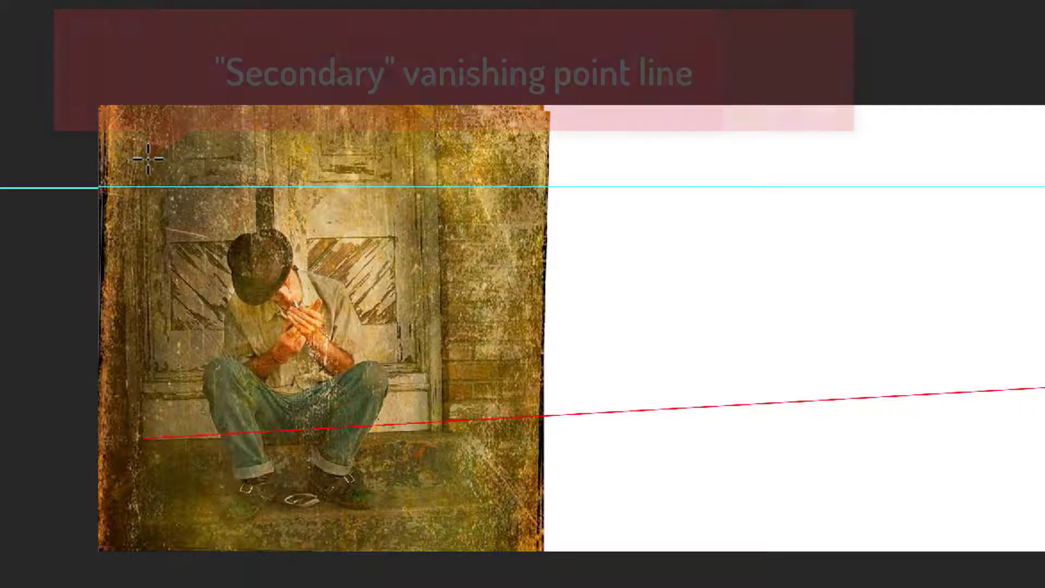
mouse_move(146, 157)
mouse_down()
mouse_move(331, 129)
mouse_move(1044, 163)
mouse_move(1044, 198)
mouse_up()
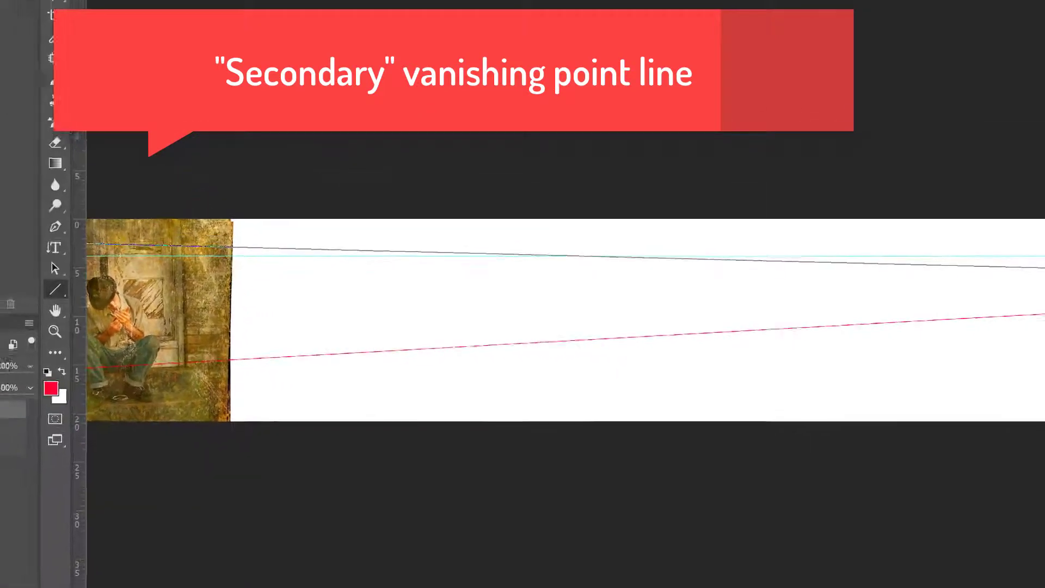
drag(1038, 288, 1004, 275)
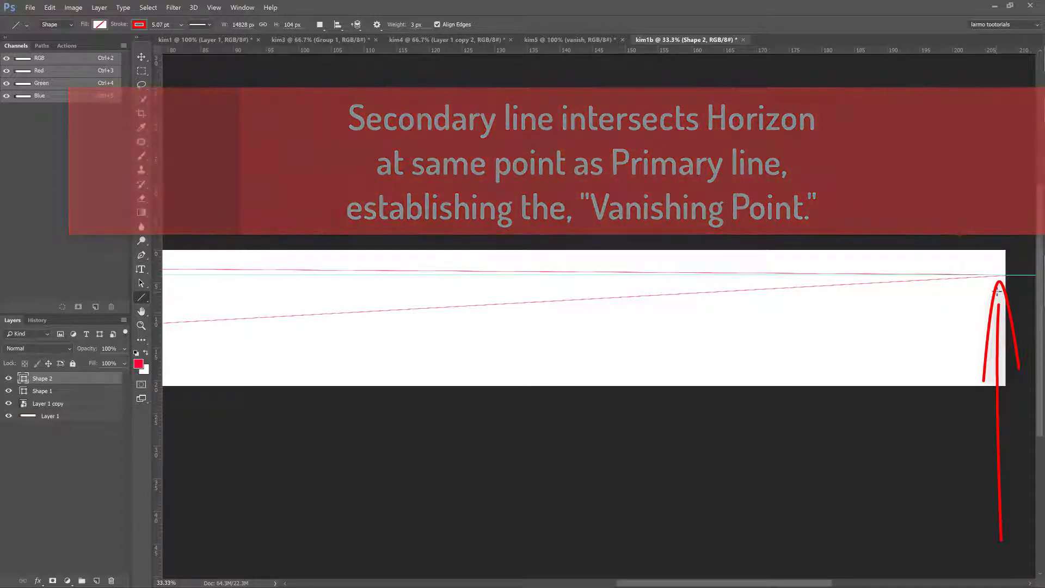
- Crop the extended canvas back to the photo area, removing the white extension
drag(198, 315, 583, 343)
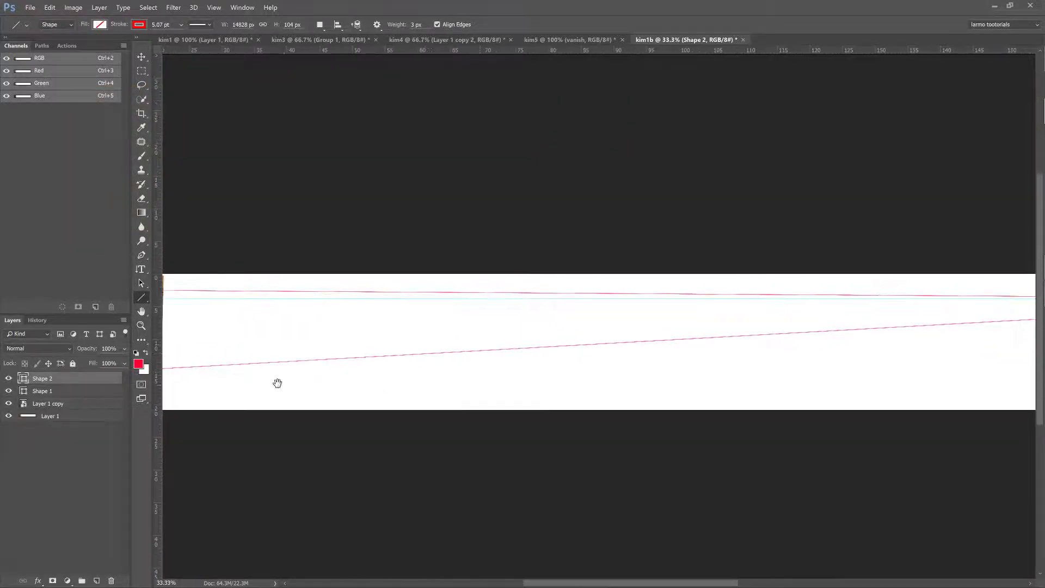
drag(264, 364, 626, 325)
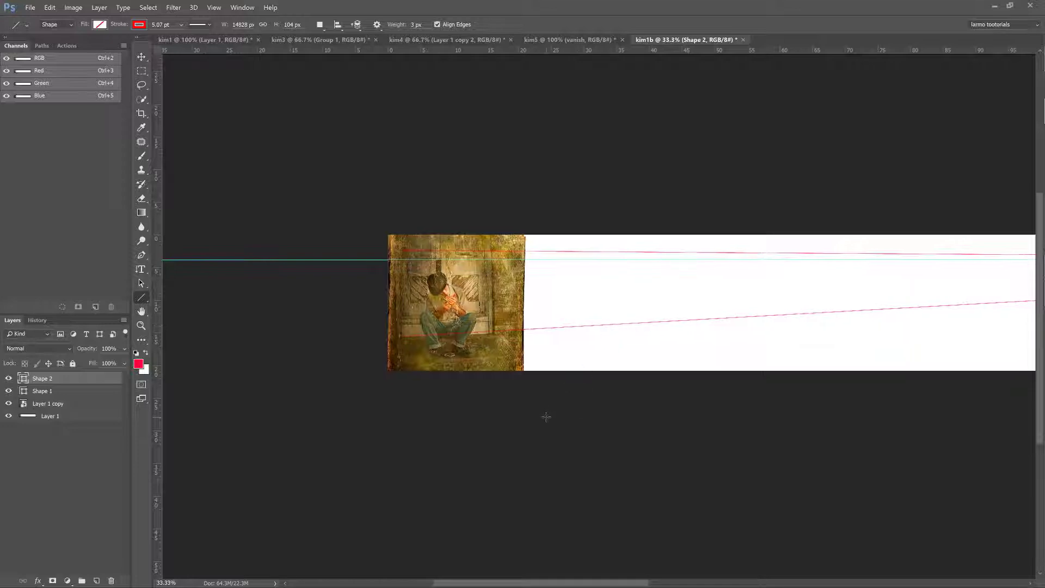
key(ctrl+plus)
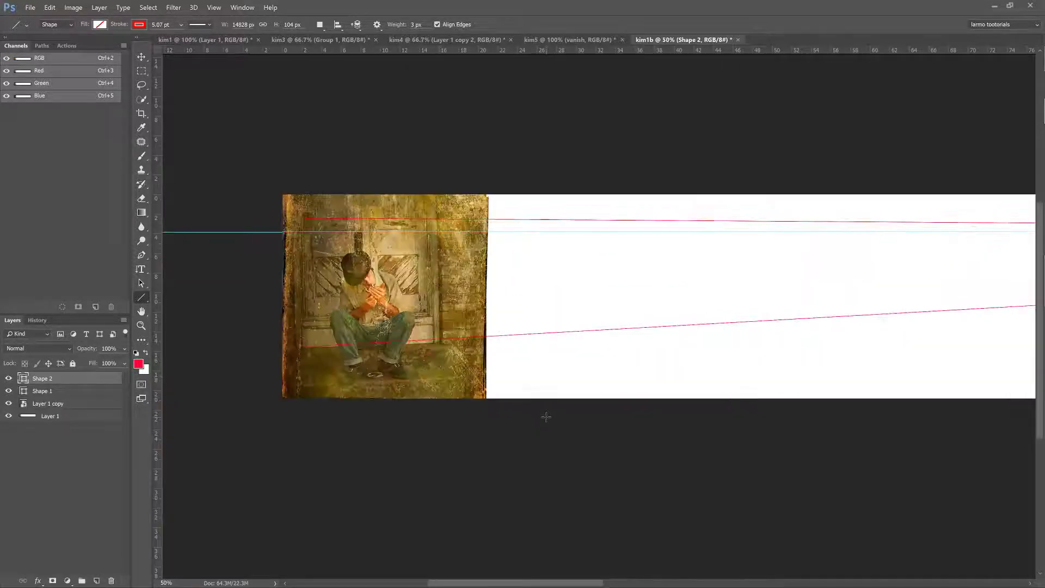
key(ctrl+plus)
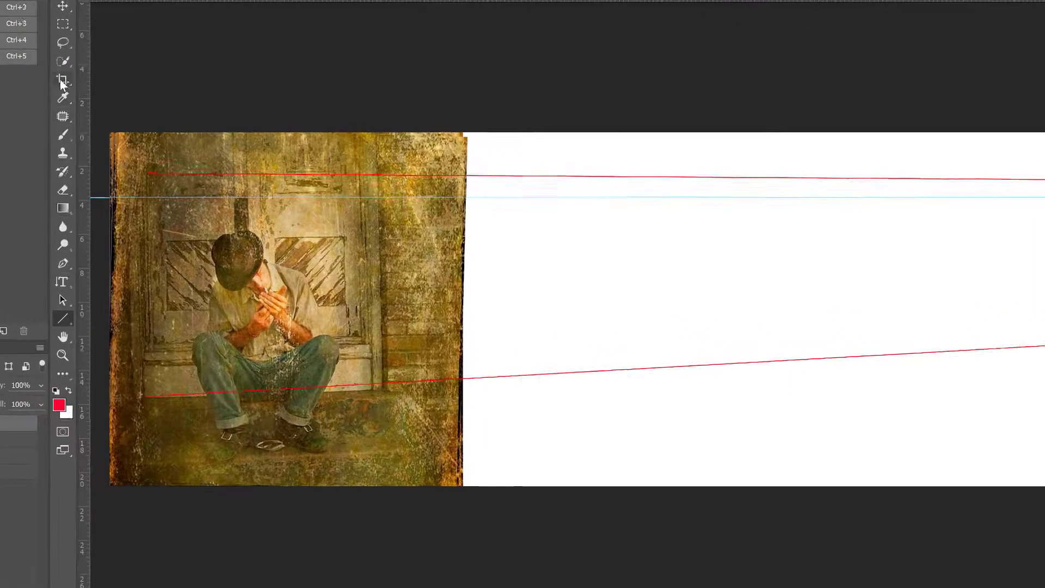
click(38, 69)
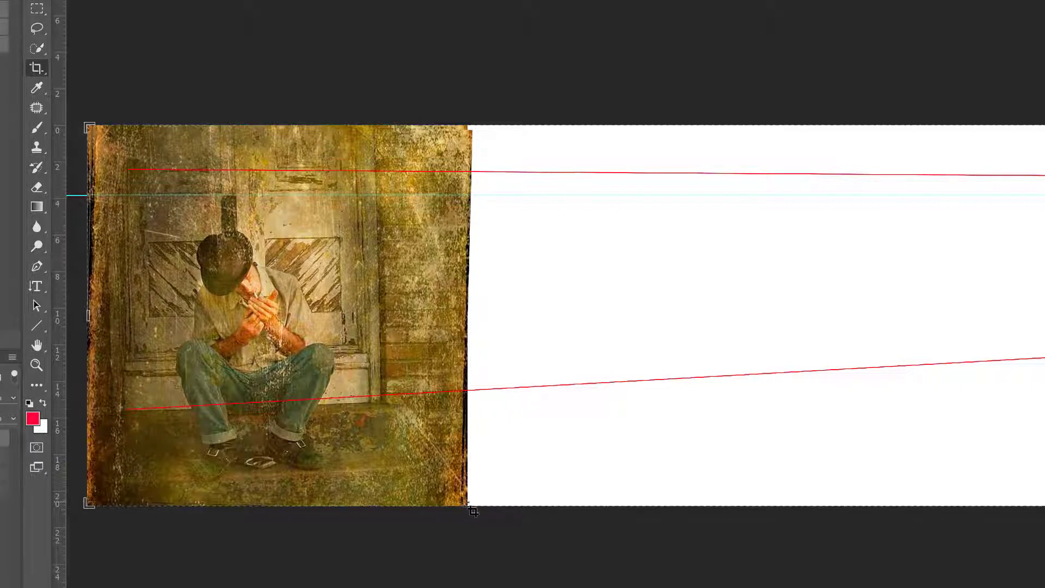
drag(472, 510, 88, 125)
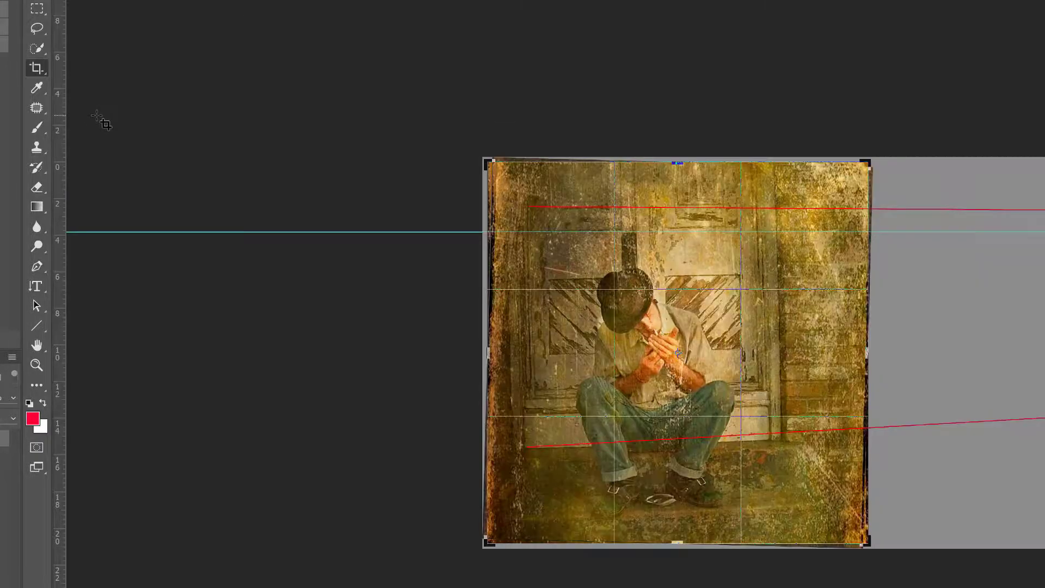
key(Return)
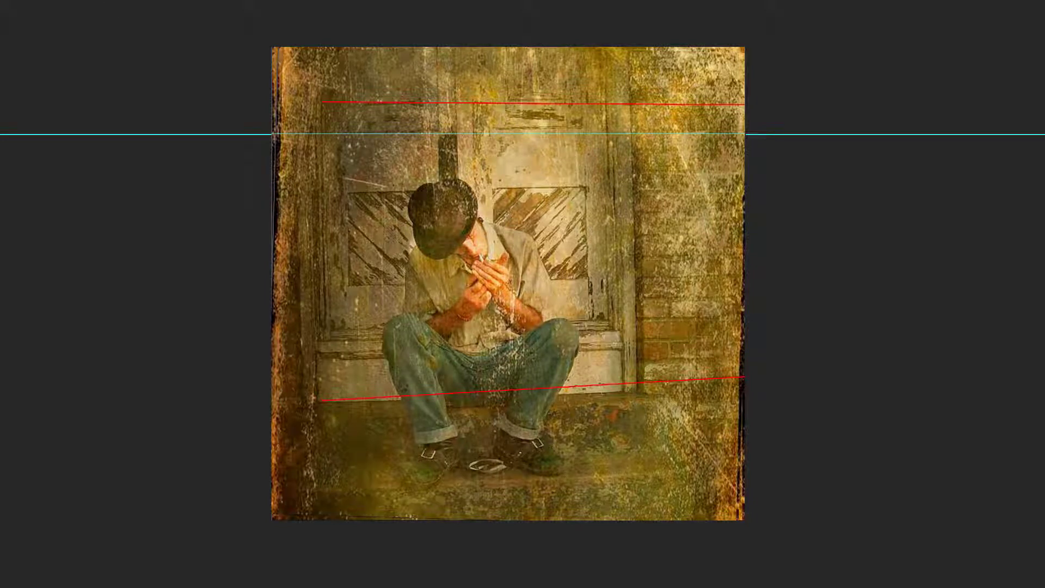
- Place a vertical guide along the right edge of the door frame, beside the brick wall
drag(74, 68, 637, 392)
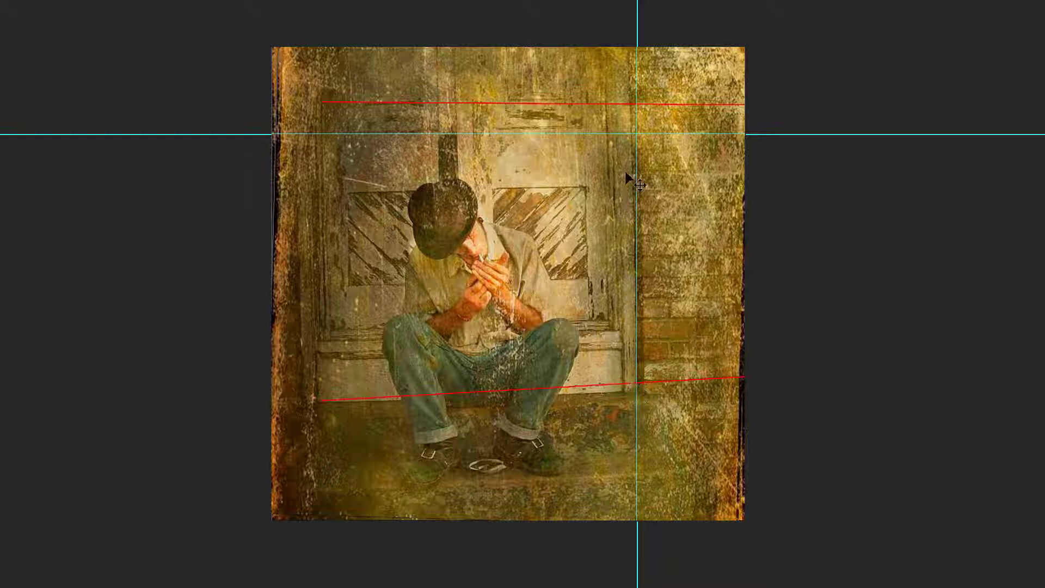
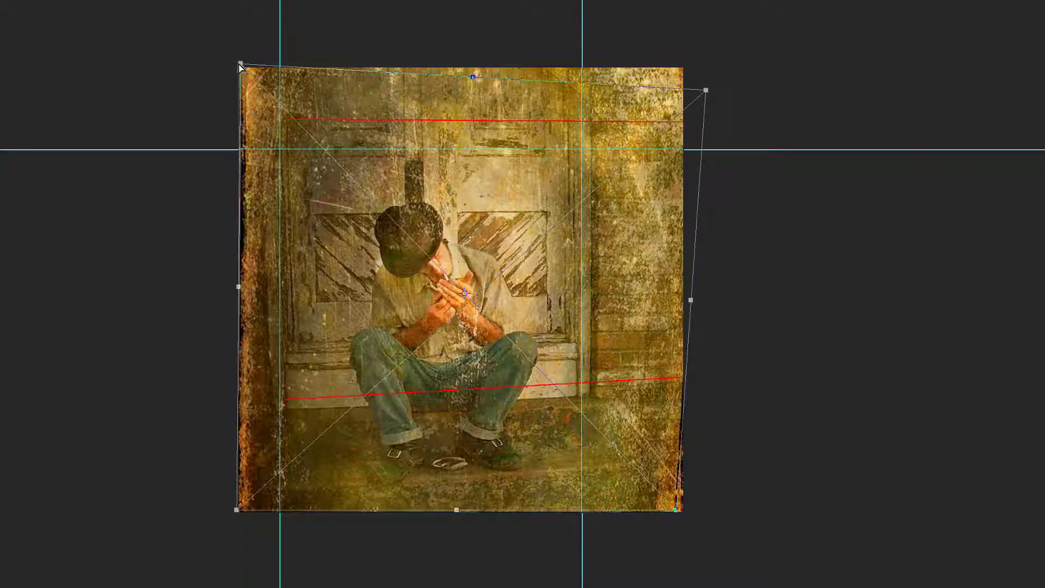
- Distort the photo copy by moving its upper left corner slightly inward and its lower left corner slightly down, and apply the transformation
drag(241, 66, 251, 68)
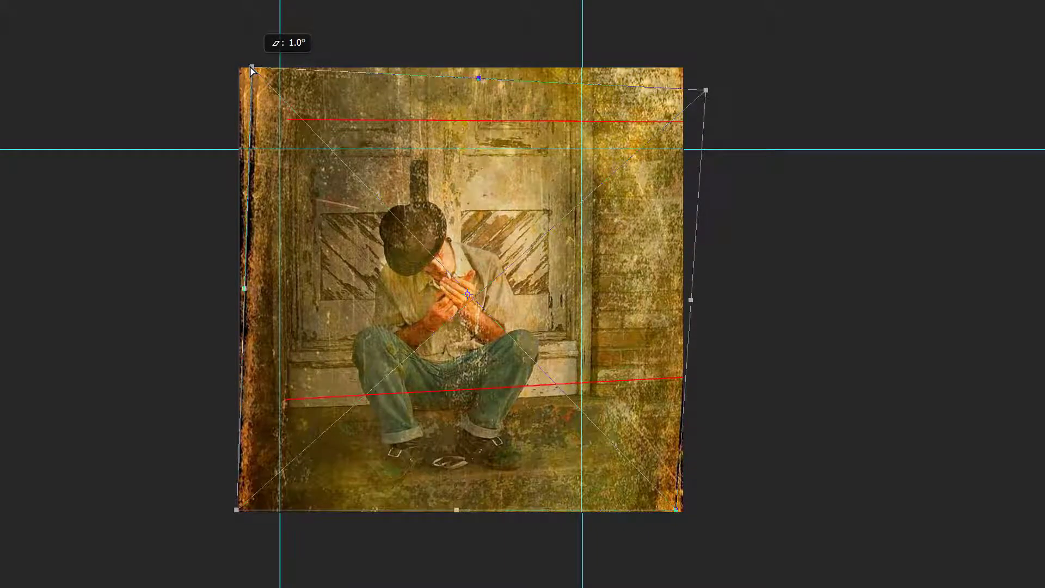
drag(252, 70, 250, 69)
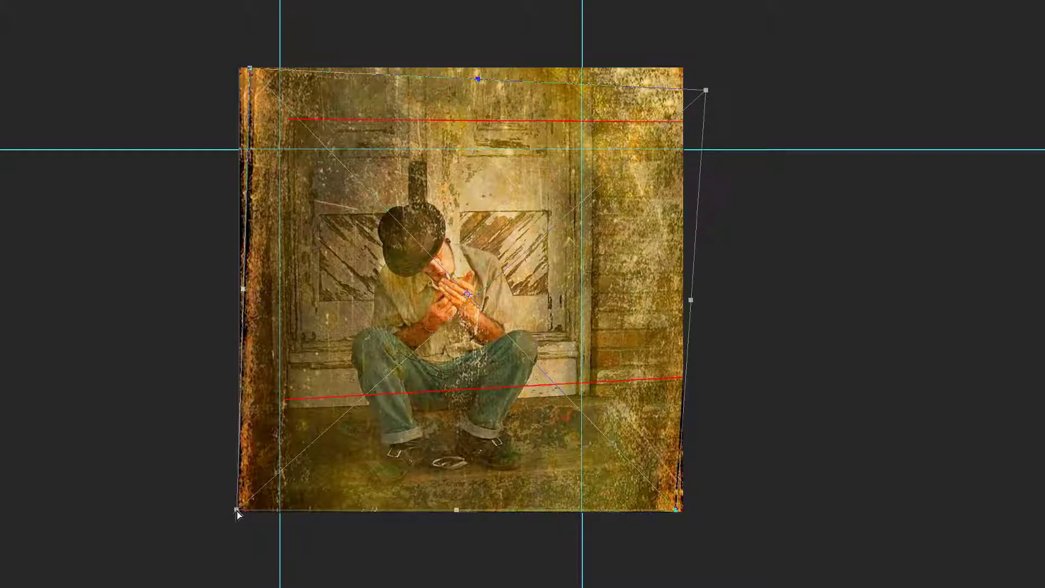
drag(237, 511, 237, 520)
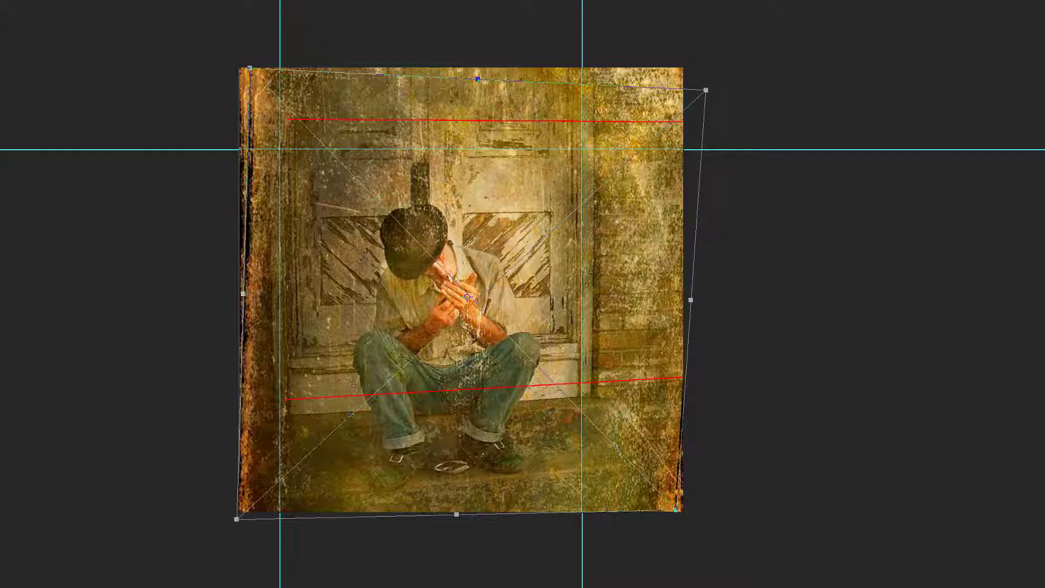
key(Return)
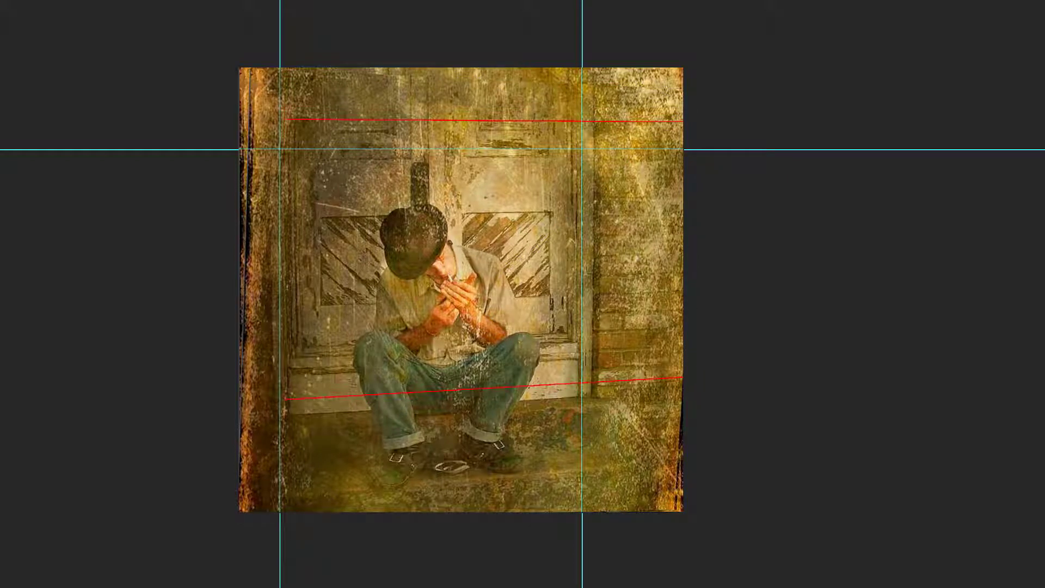
- Hide the guides, and put the two vanishing line shape layers in a hidden group
key(ctrl+h)
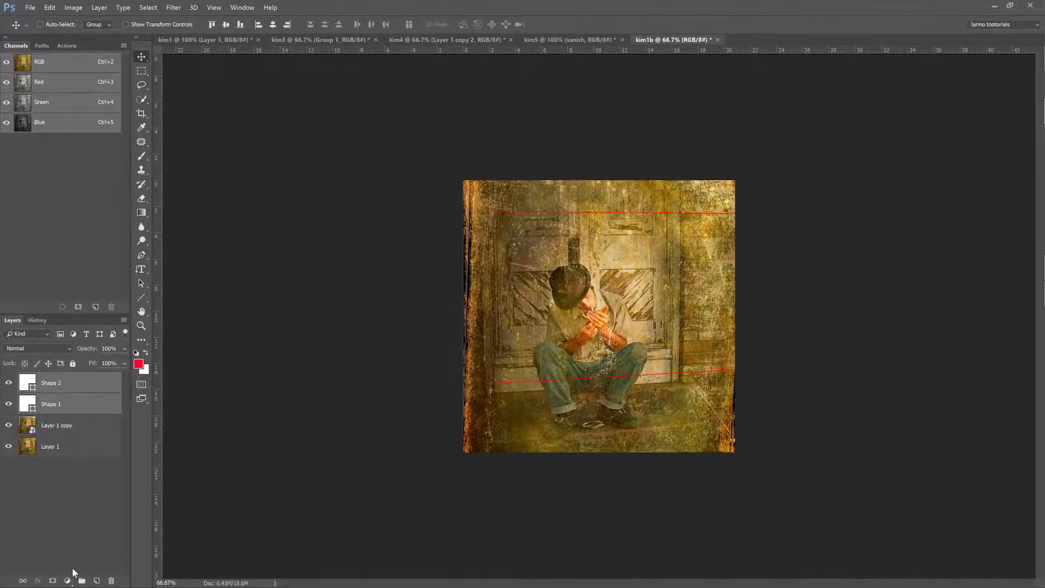
click(80, 578)
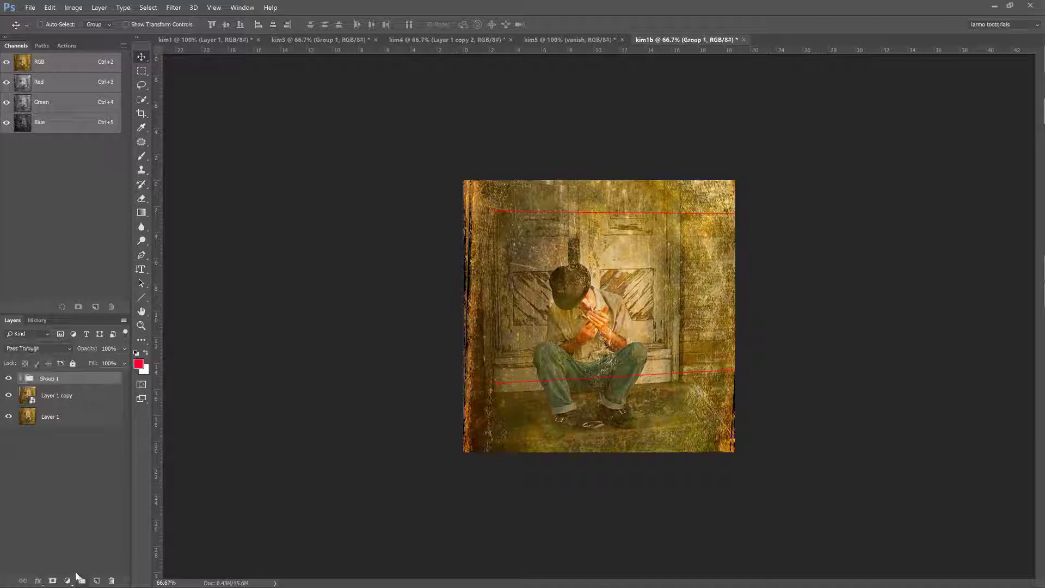
click(9, 379)
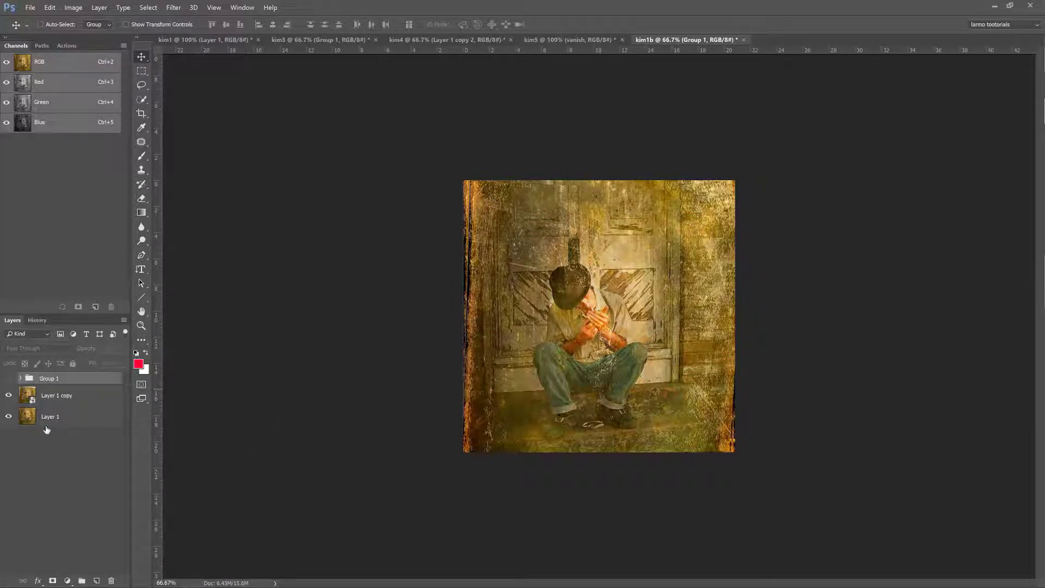
- Compare the corrected photo with the original by toggling the visibility of Layer 1 copy
click(9, 397)
key(ctrl+0)
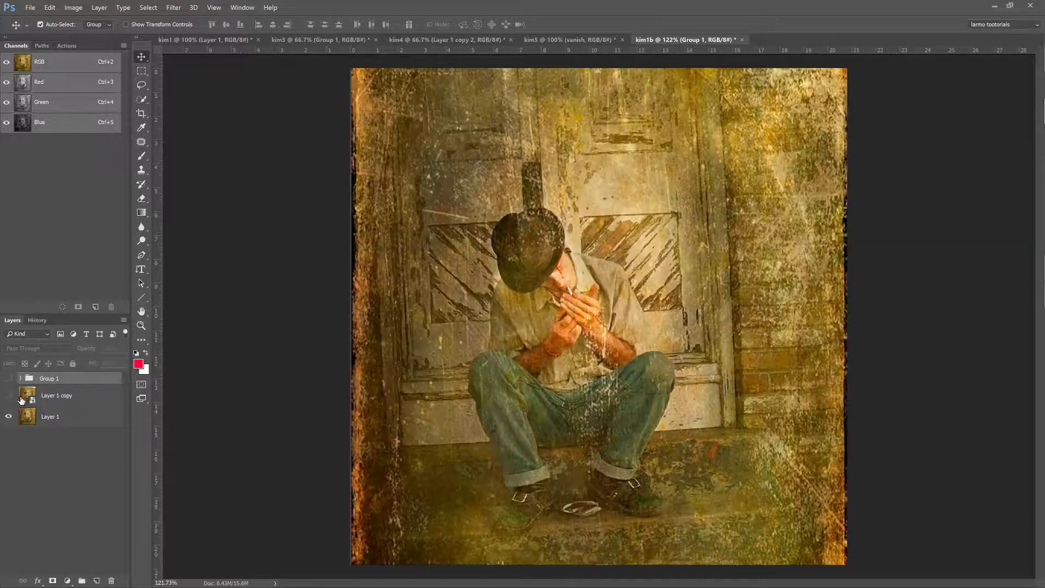
key(ctrl+1)
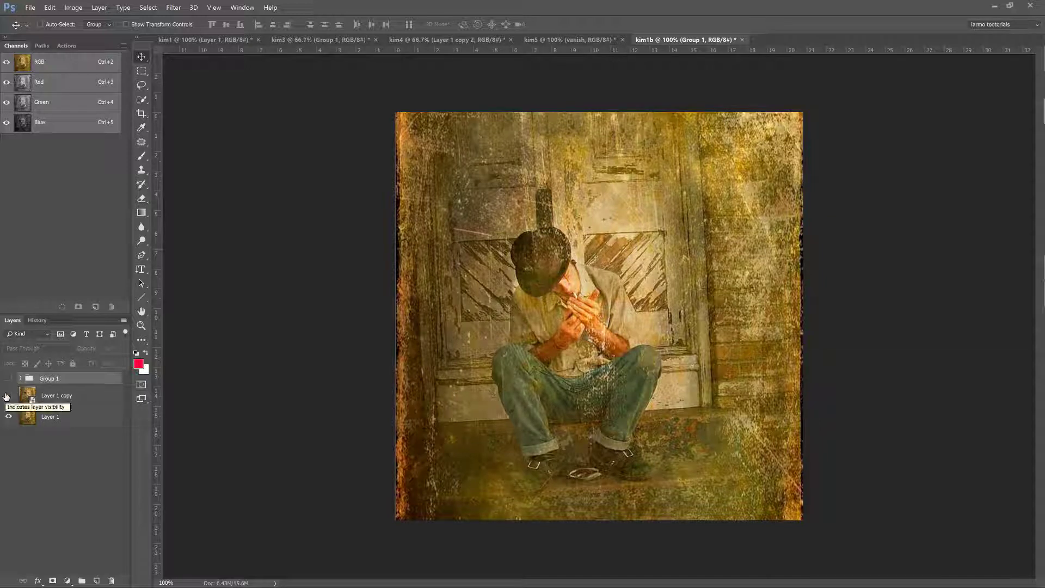
click(7, 396)
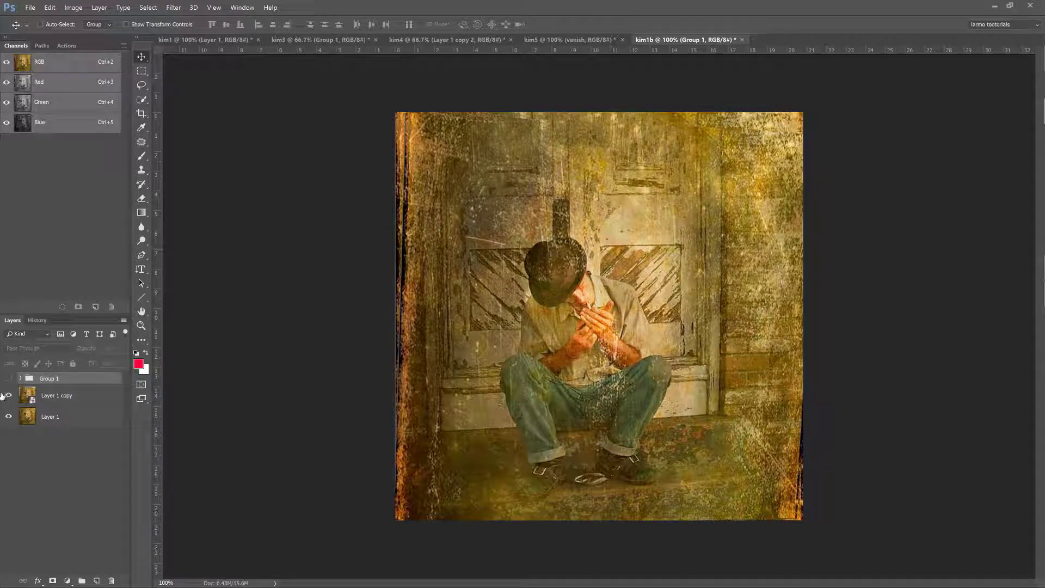
click(2, 396)
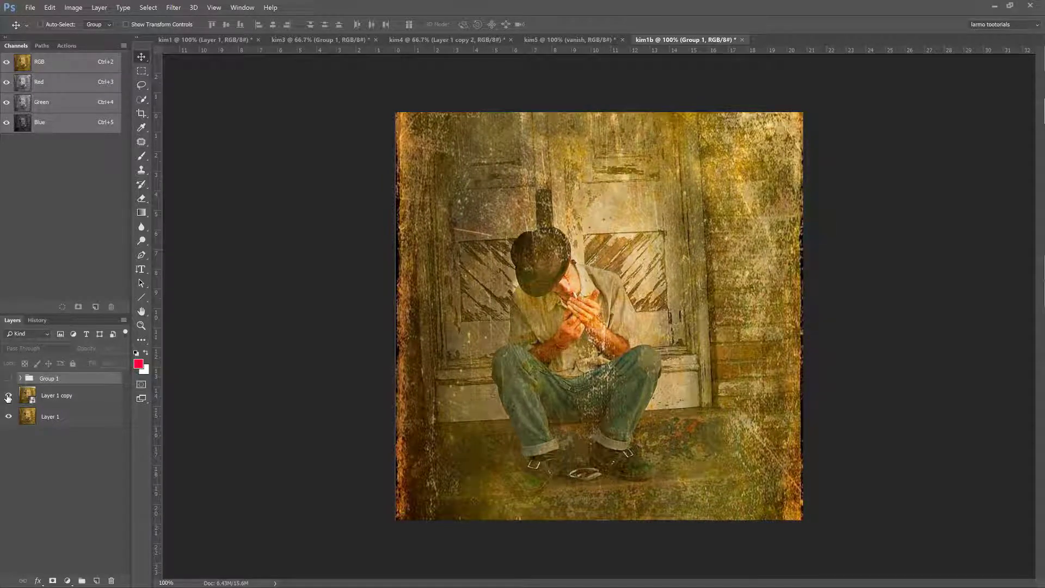
click(7, 396)
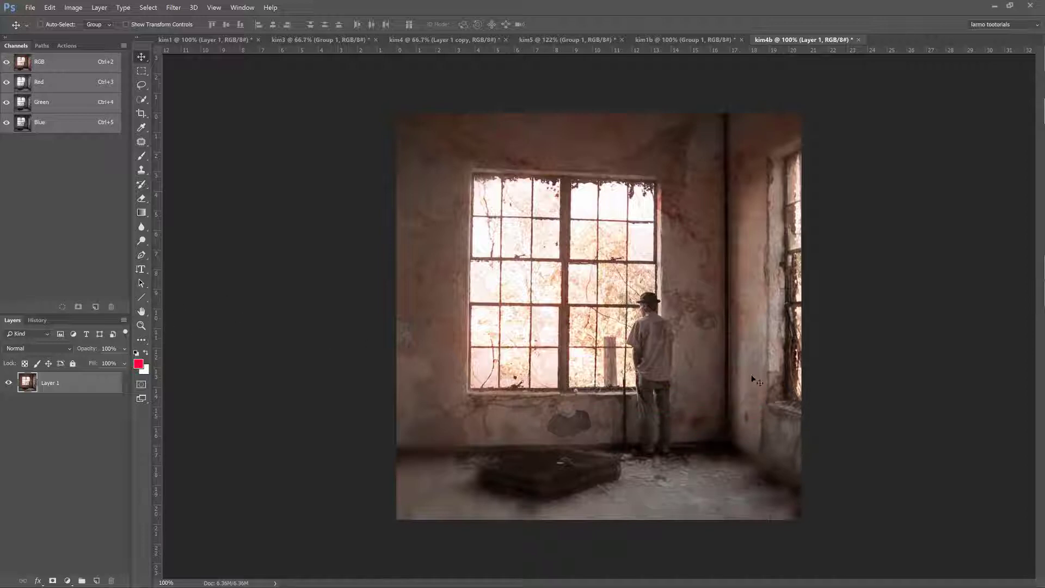
- In kim4b, place a vertical guide along the room's wall corner and a horizontal horizon guide at about 8.97 in
drag(156, 316, 726, 383)
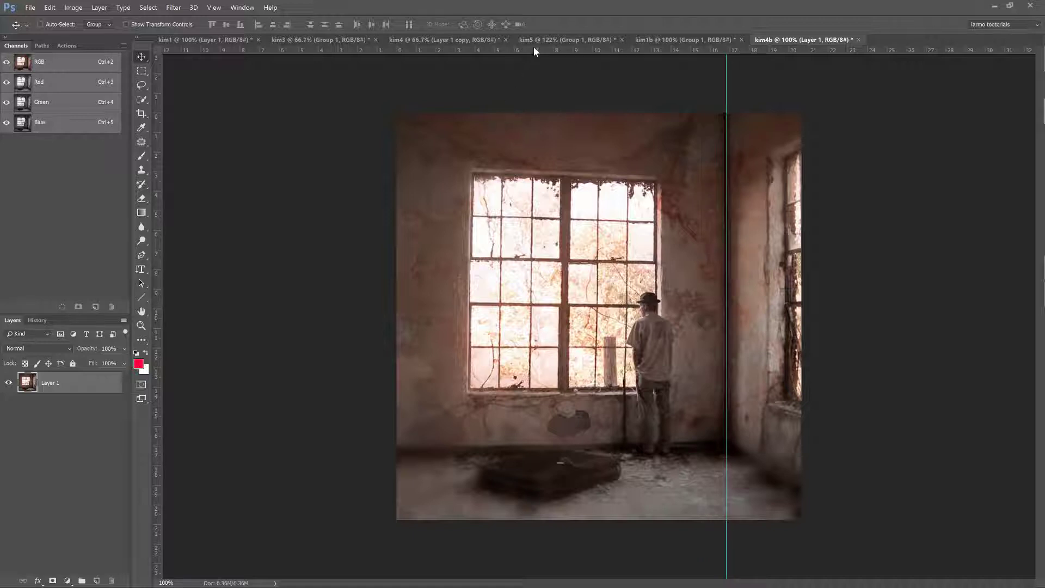
drag(533, 47, 537, 289)
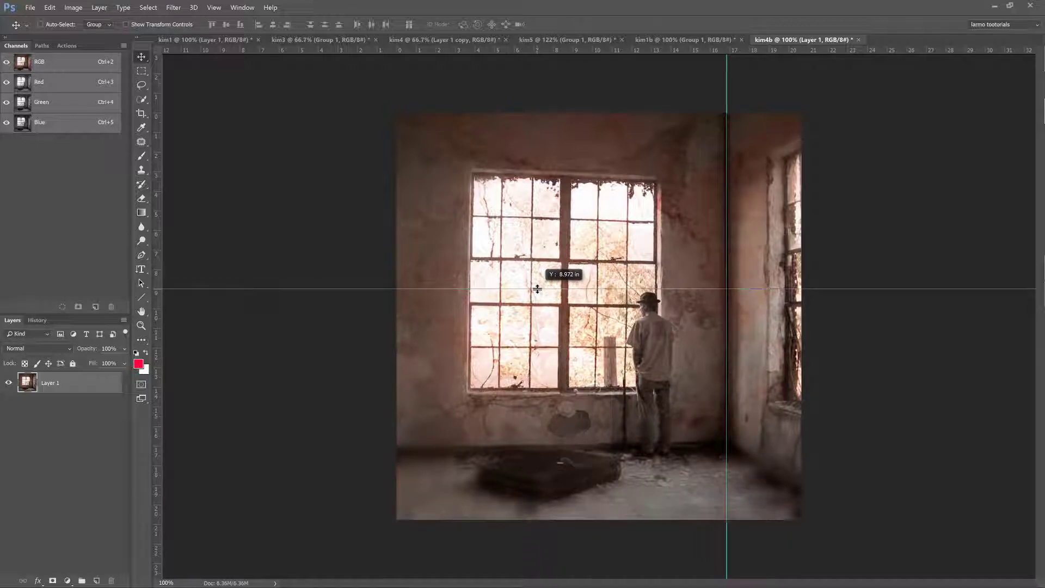
drag(537, 289, 536, 289)
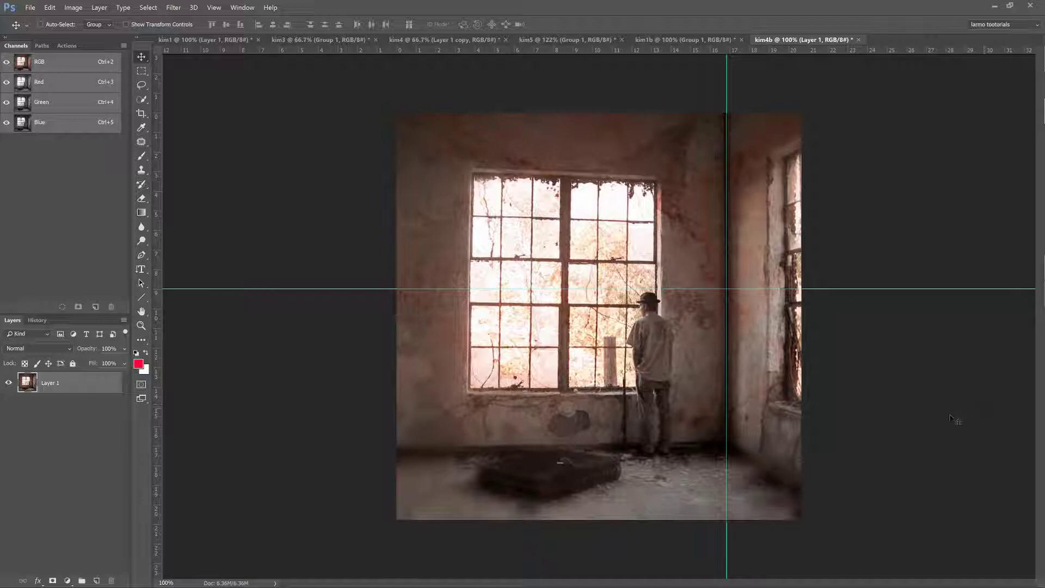
- Extend the canvas to a width of 14870 pixels, anchored at the middle left so the added area lies to the photo's right
click(73, 7)
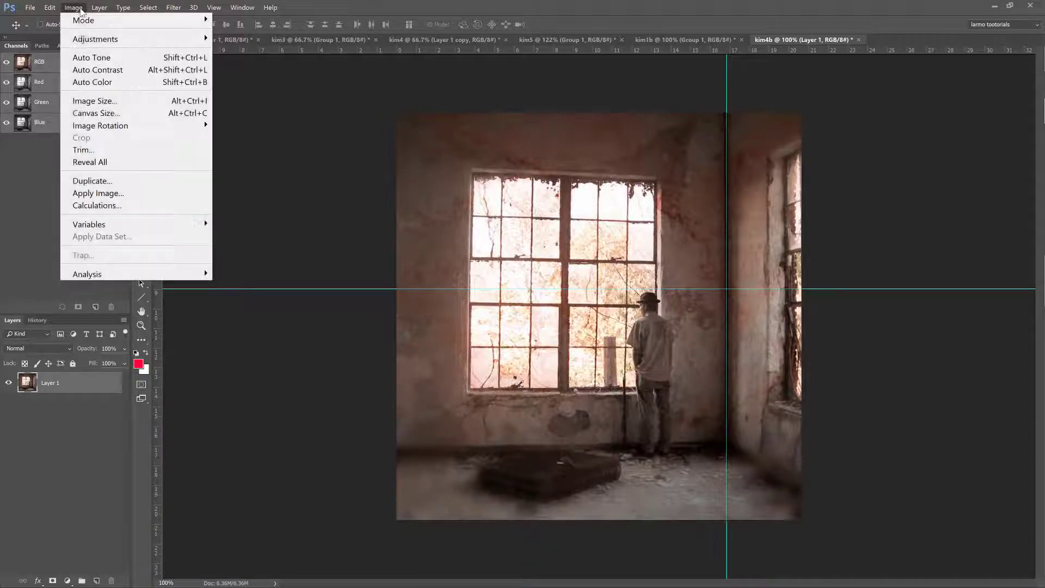
click(105, 118)
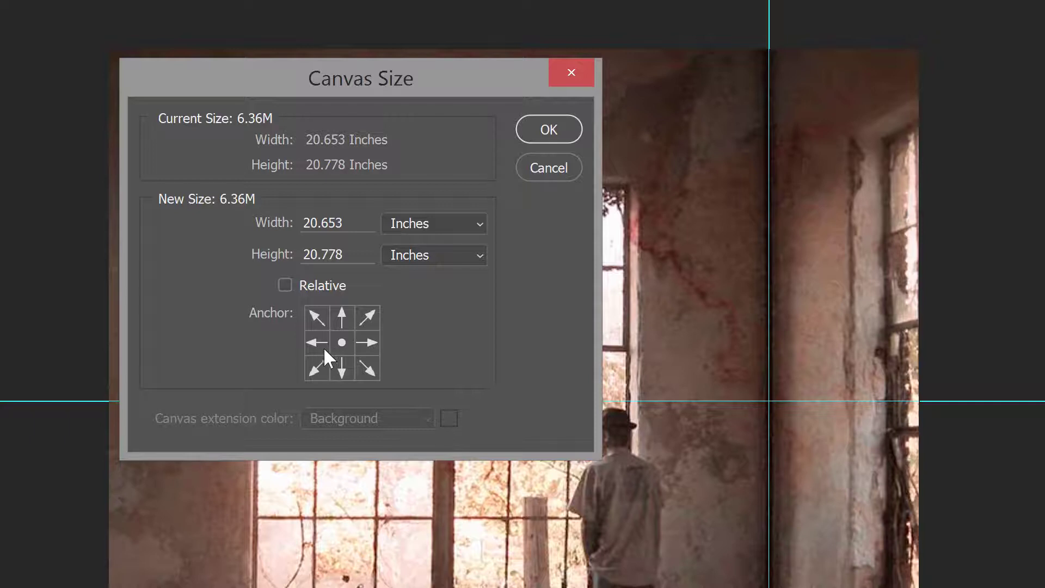
click(315, 344)
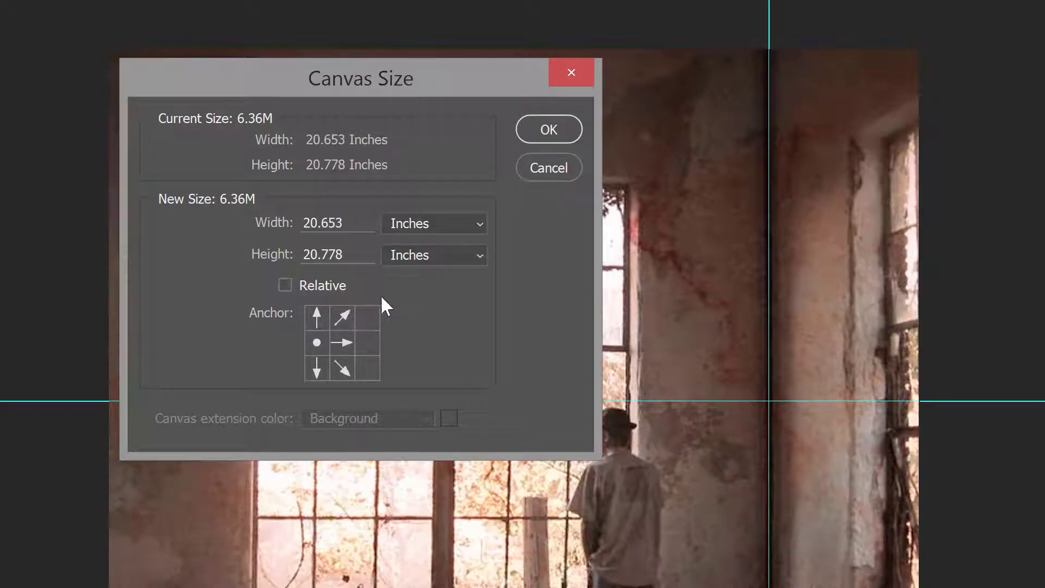
click(425, 222)
click(415, 257)
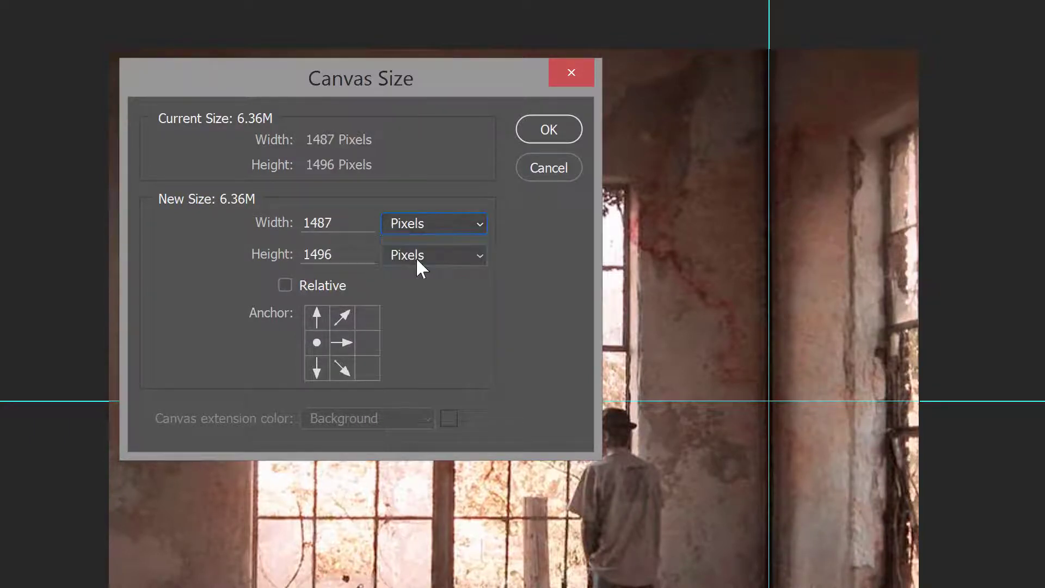
click(357, 228)
text(0)
key(Return)
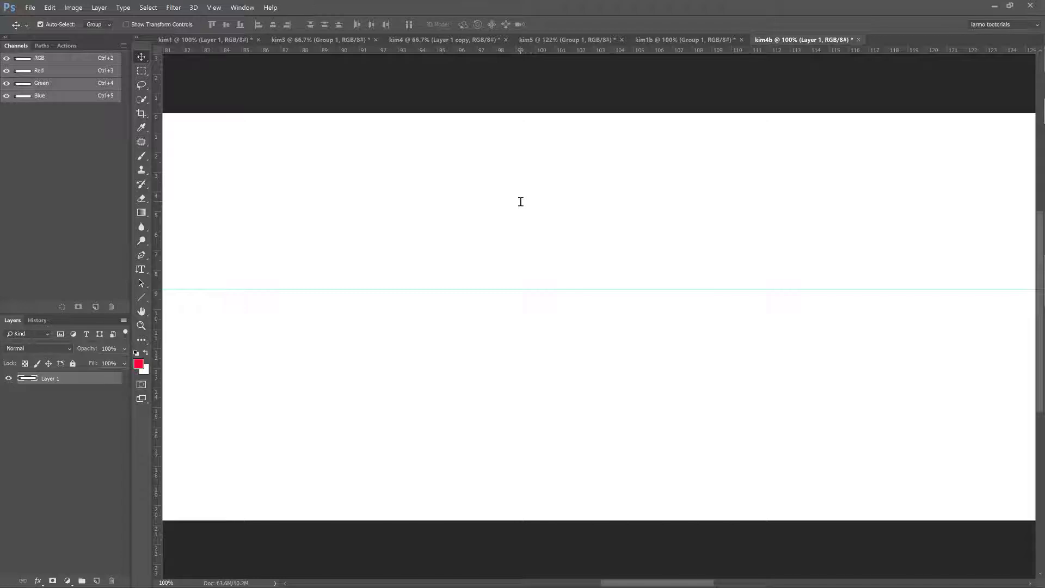
key(ctrl+0)
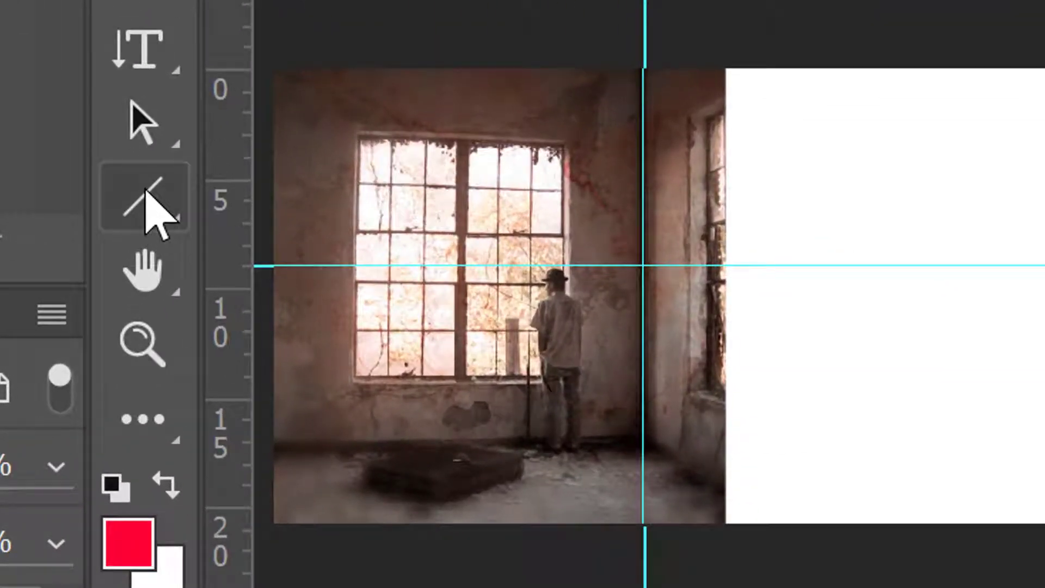
- Draw vanishing lines from the window's upper left corner to the canvas's far right and from its lower left corner to where the first crosses the horizon
click(144, 190)
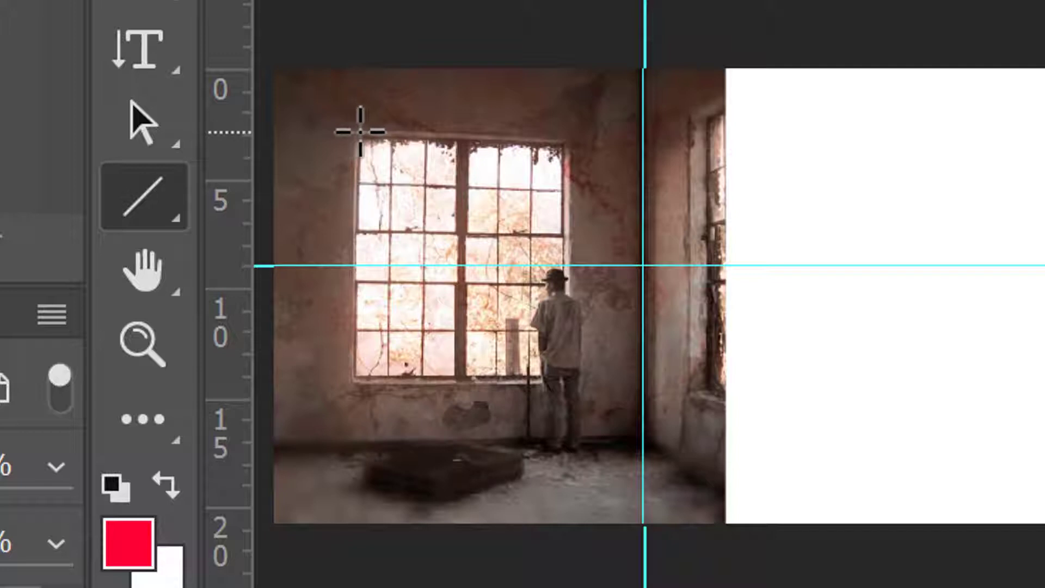
drag(360, 131, 1041, 164)
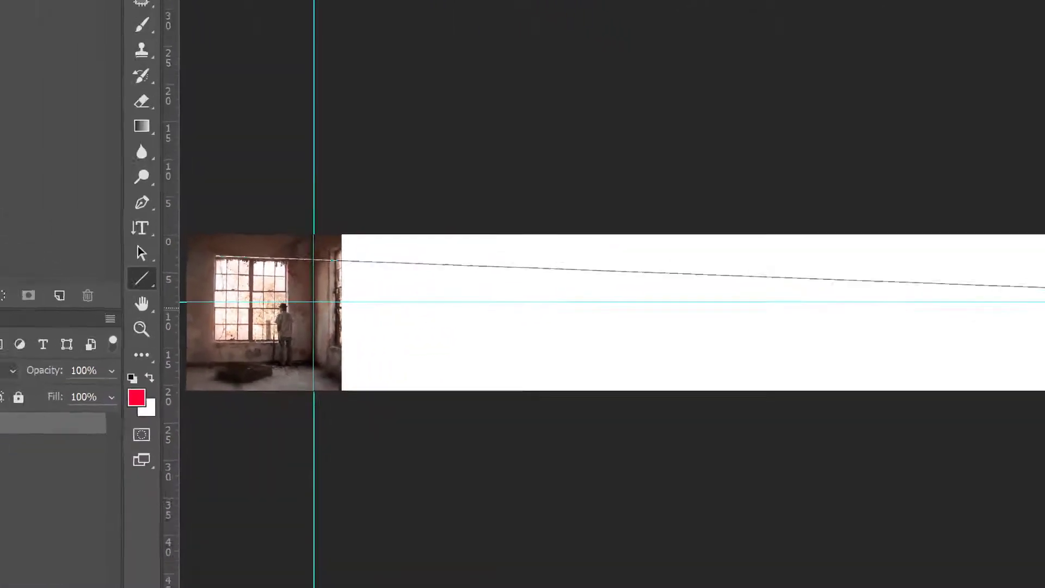
drag(1042, 287, 1022, 311)
mouse_move(1023, 328)
mouse_down()
mouse_move(1025, 338)
mouse_move(1025, 288)
mouse_move(1024, 327)
mouse_up()
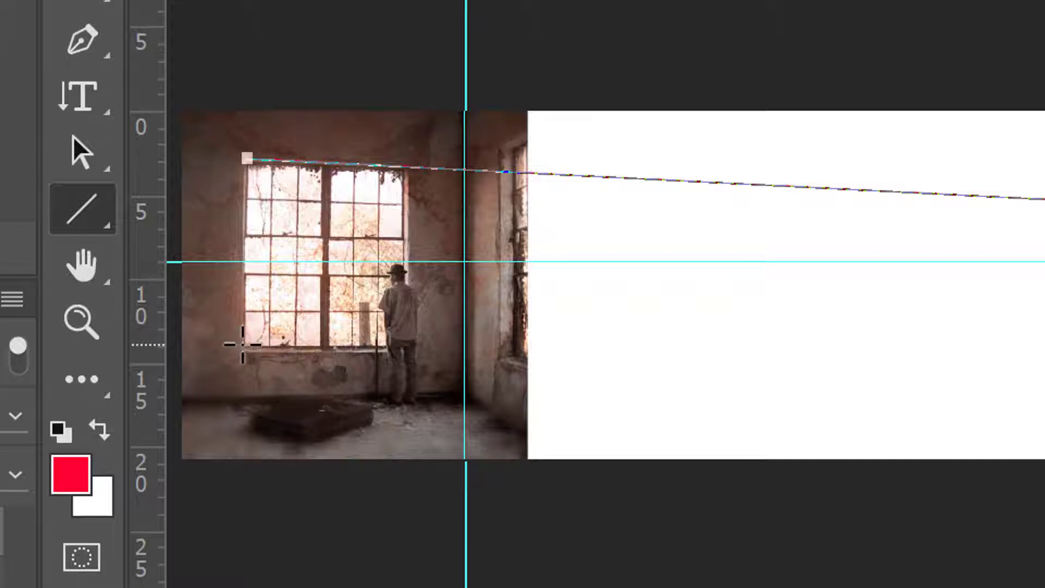
mouse_move(244, 344)
mouse_down()
mouse_move(999, 343)
mouse_move(1042, 316)
mouse_move(1042, 341)
mouse_move(262, 361)
mouse_move(342, 337)
mouse_move(386, 352)
mouse_move(1042, 366)
mouse_move(1042, 322)
mouse_move(718, 276)
mouse_move(768, 265)
mouse_up()
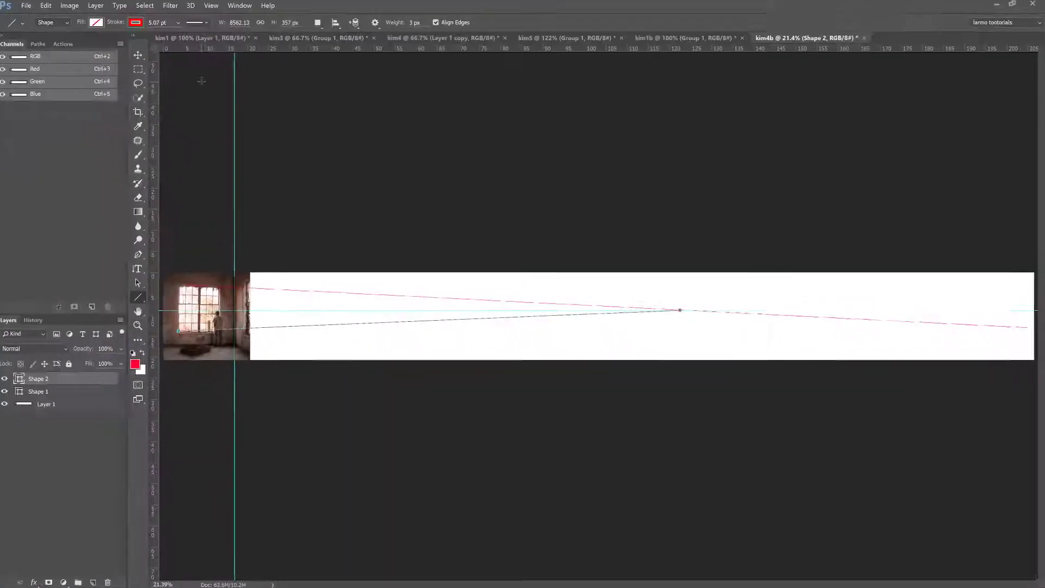
click(205, 82)
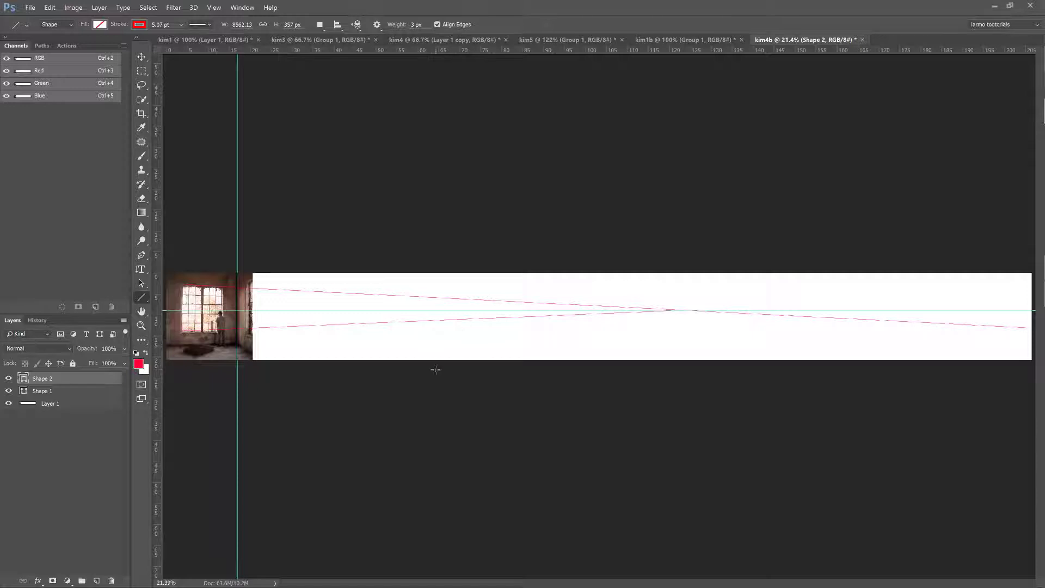
- Crop the extended canvas back to the photo of the room, removing the white extension
key(ctrl+plus)
key(ctrl+plus)
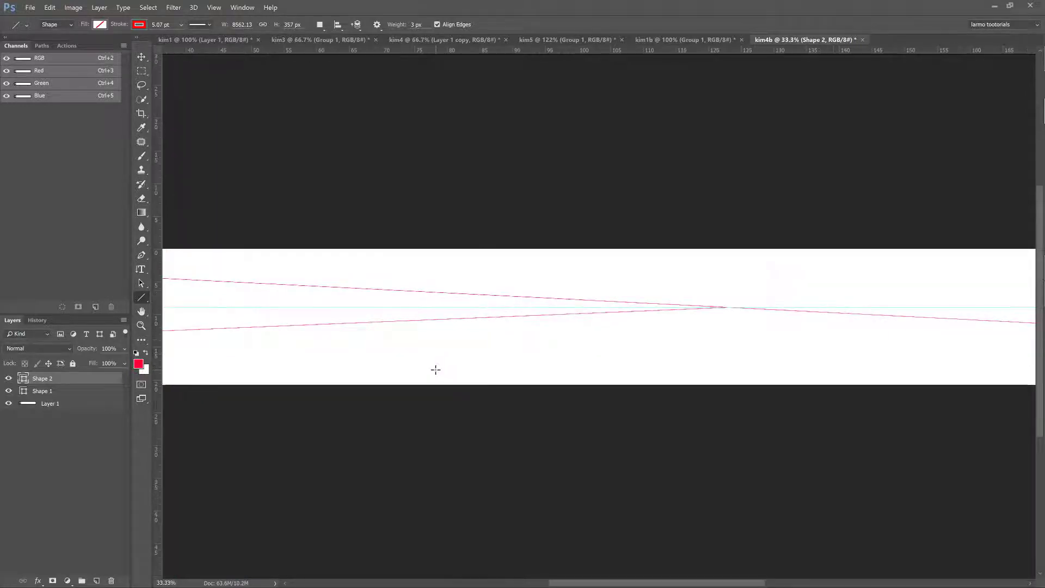
key(ctrl+plus)
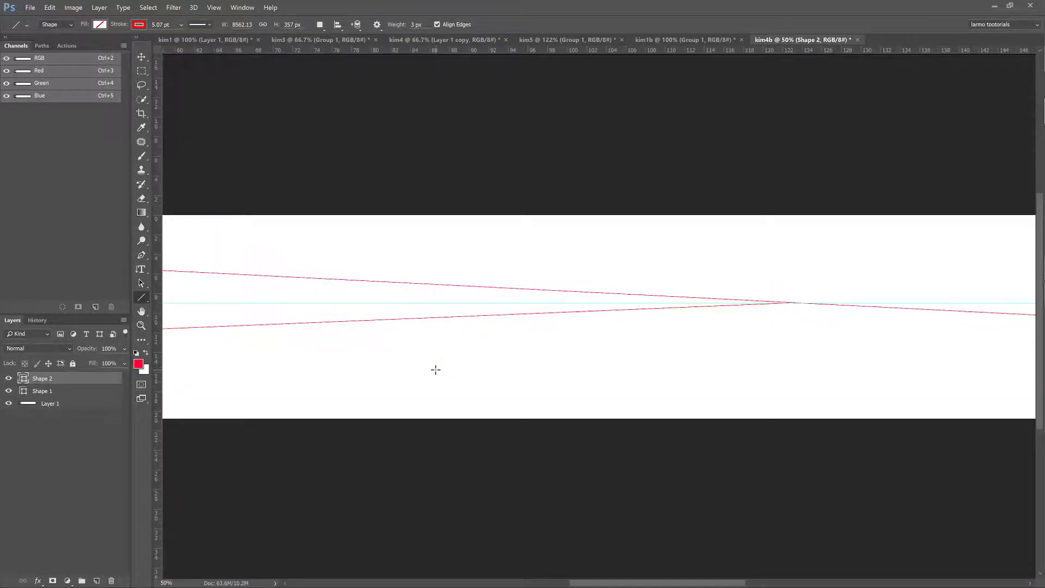
drag(250, 301, 933, 352)
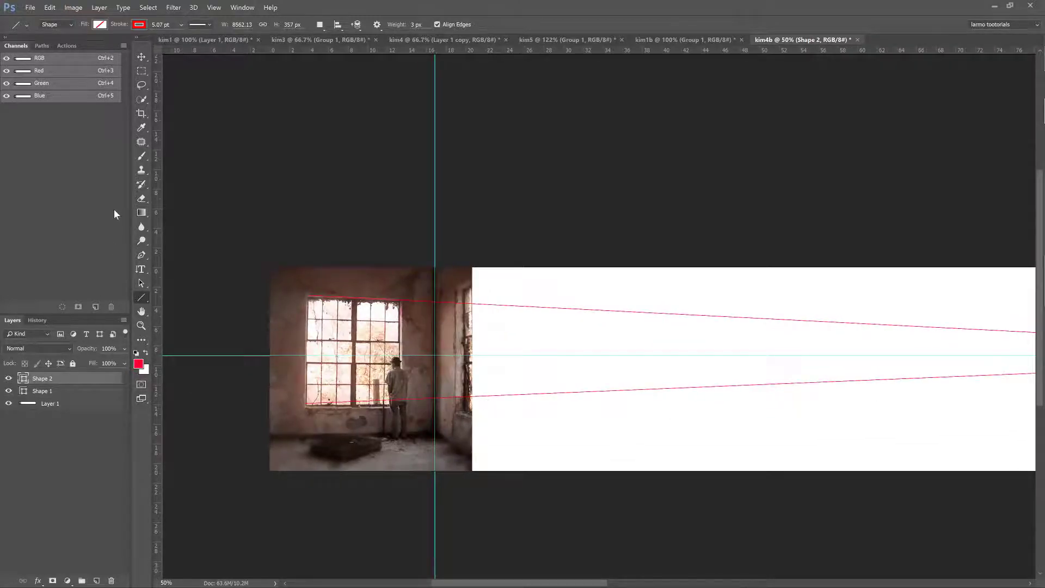
click(141, 113)
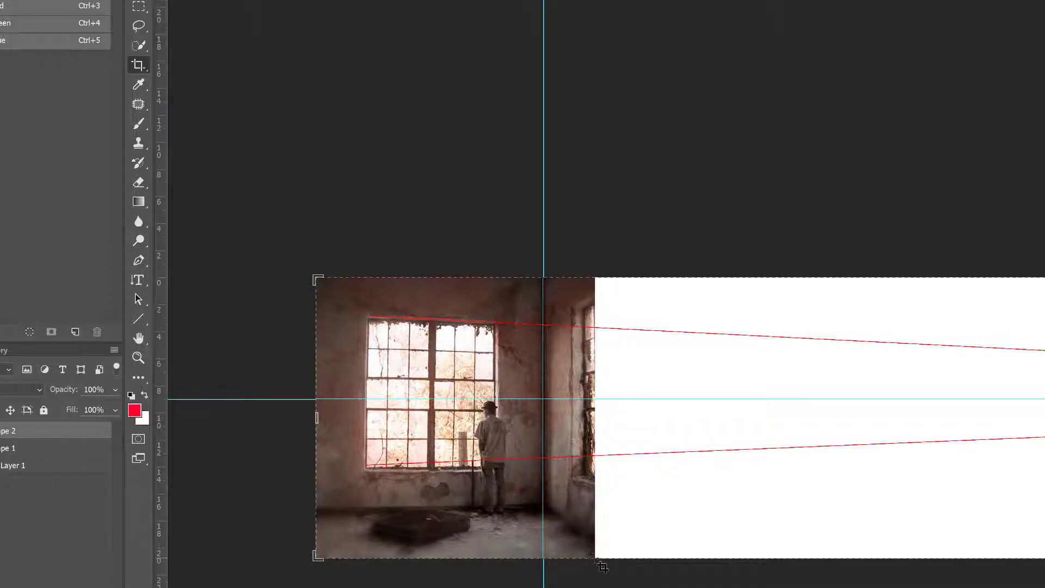
drag(601, 565, 308, 271)
key(Return)
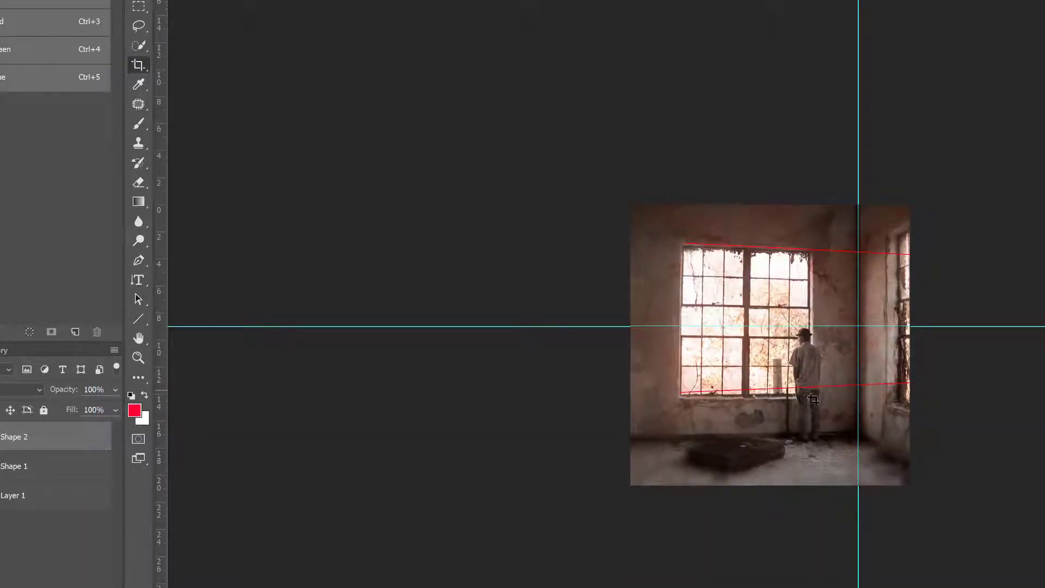
- Duplicate Layer 1 and convert the copy to a smart object
key(ctrl+plus)
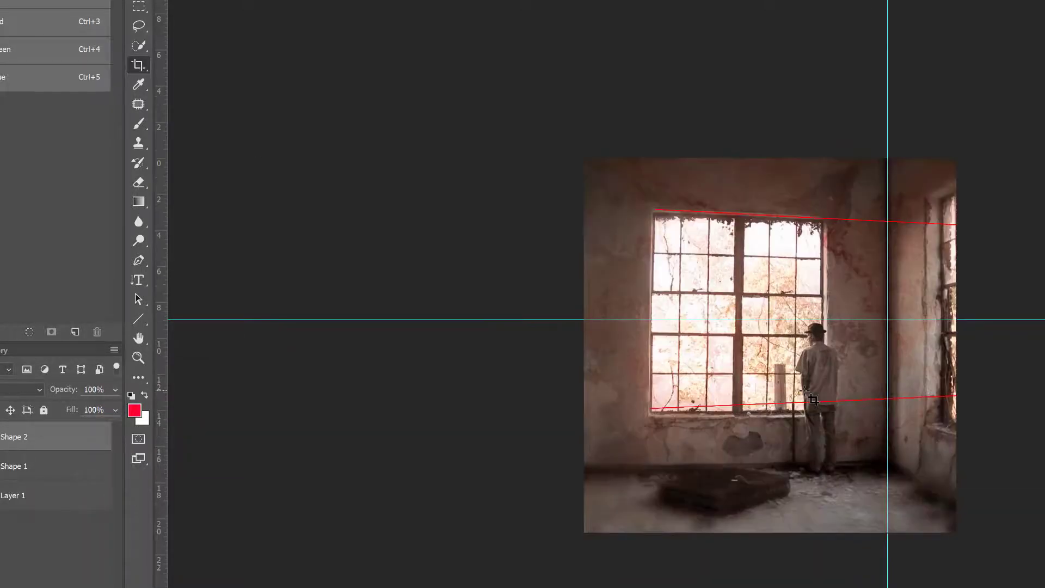
key(ctrl+plus)
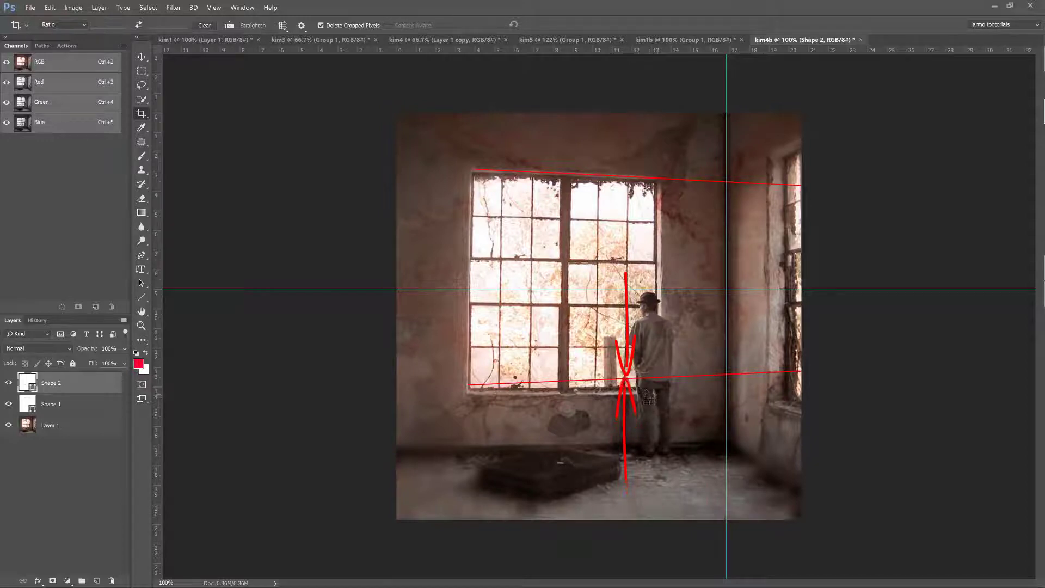
key(v)
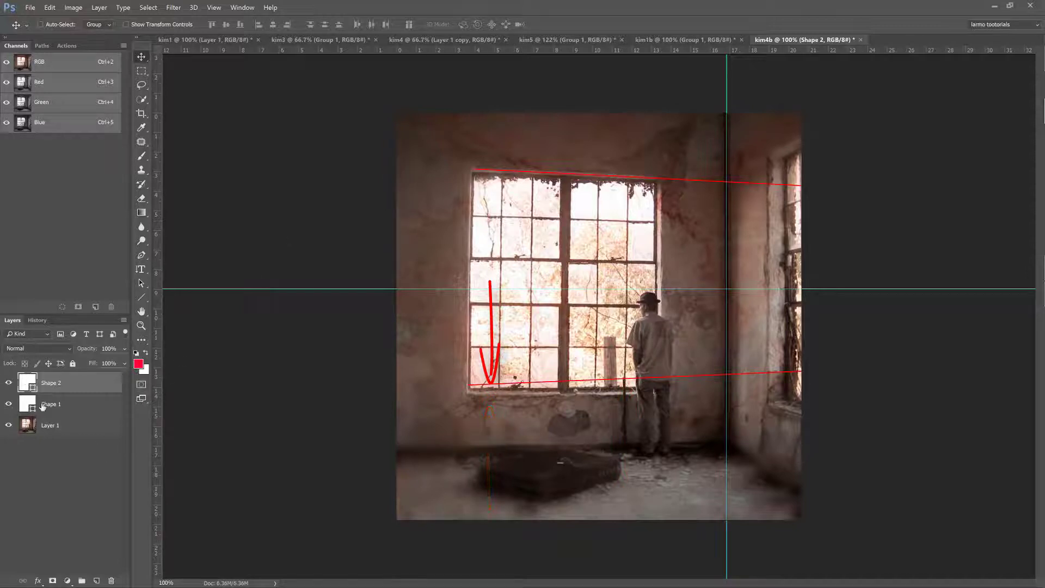
click(70, 430)
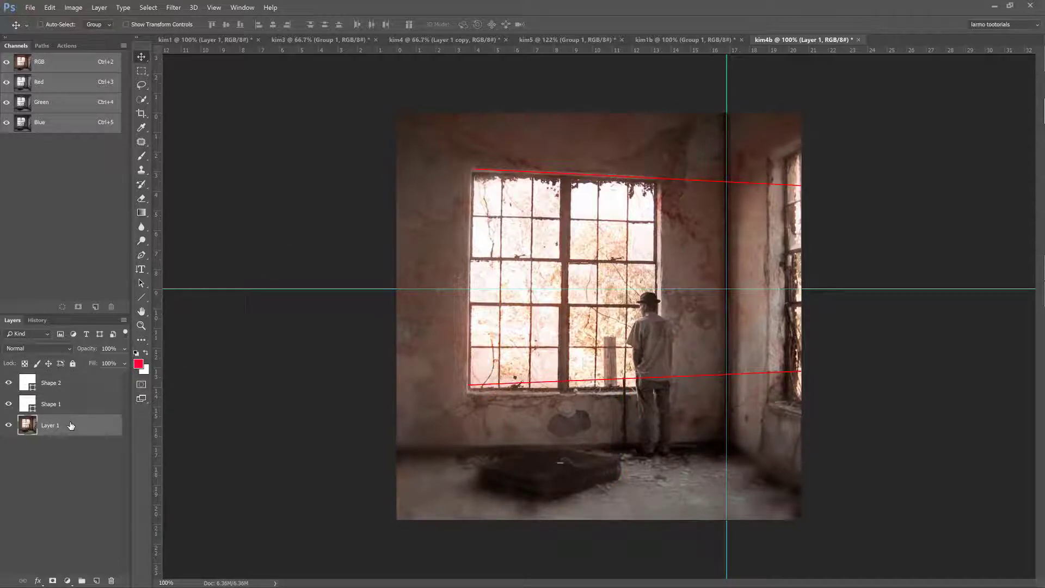
key(ctrl+j)
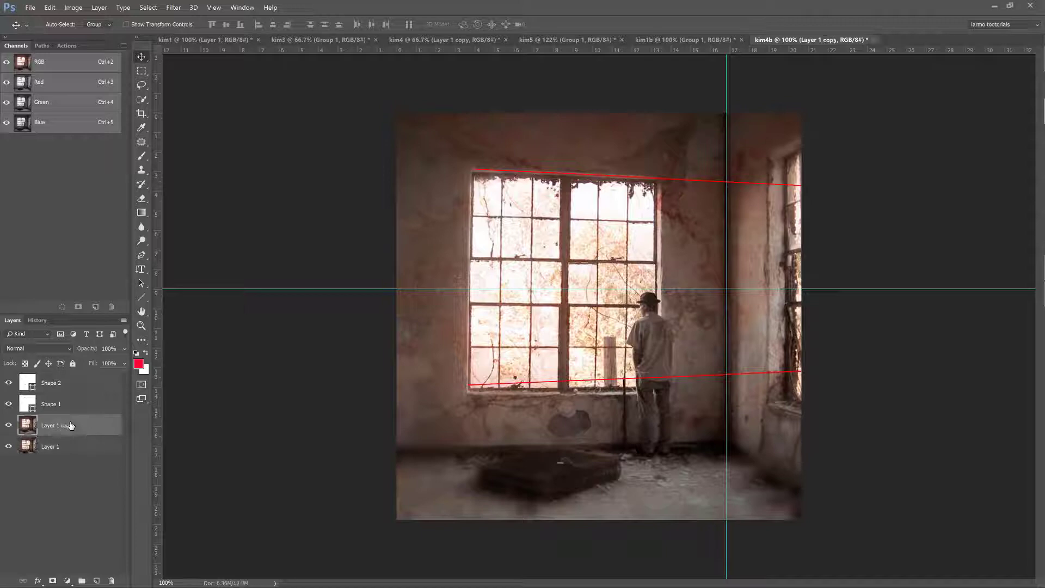
right_click(86, 430)
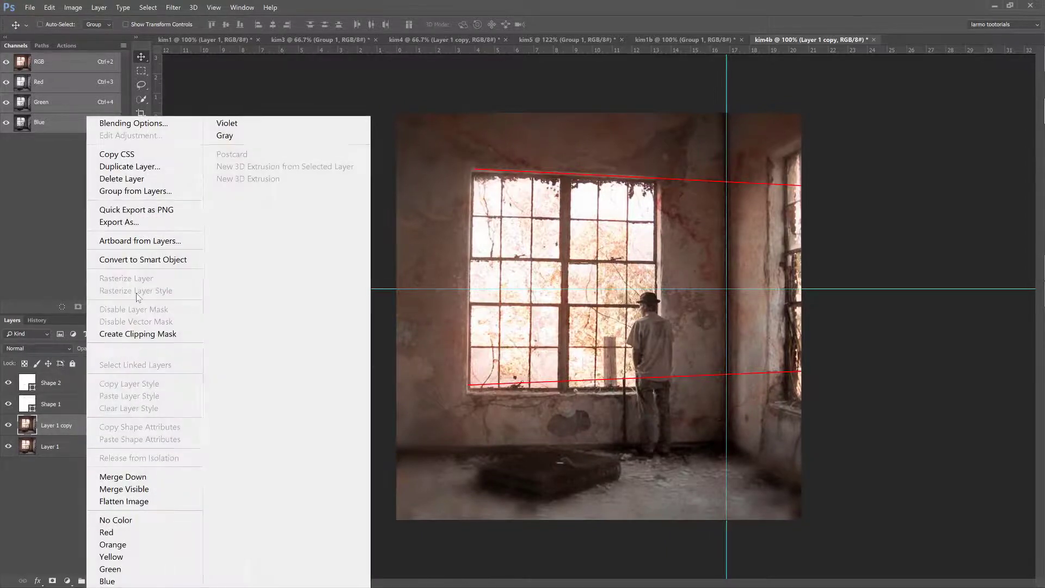
click(141, 260)
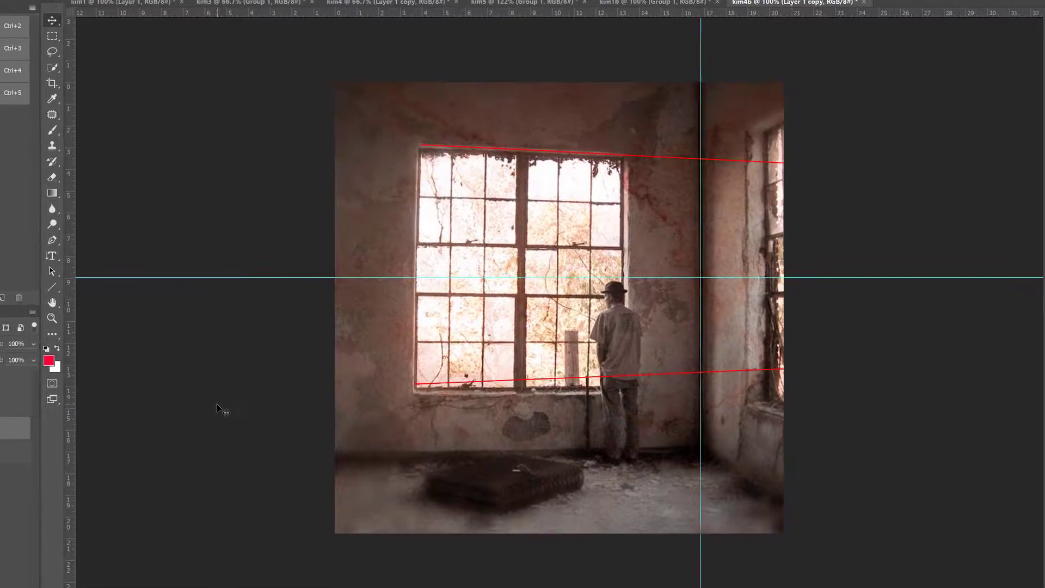
- Distort Layer 1 copy by pulling its lower left corner down and upper left corner slightly outward, aligning the window's left edge to a new vertical guide
key(ctrl+t)
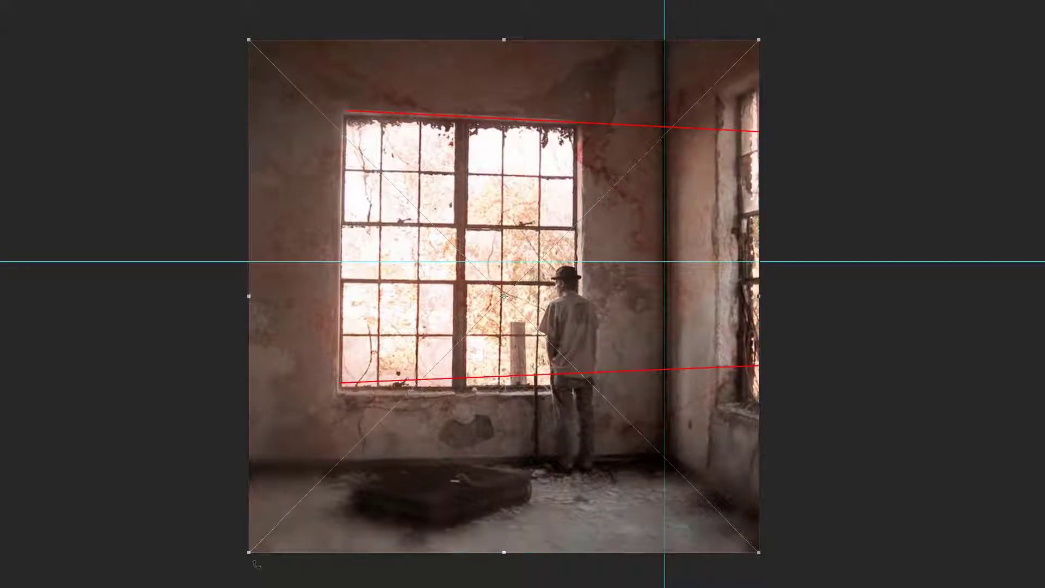
drag(249, 553, 247, 579)
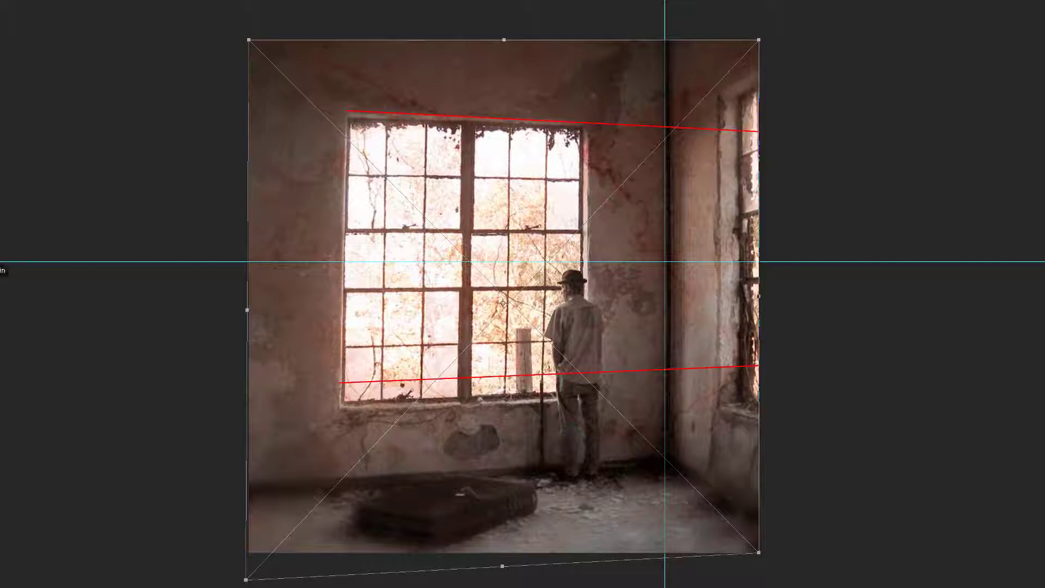
drag(3, 288, 350, 304)
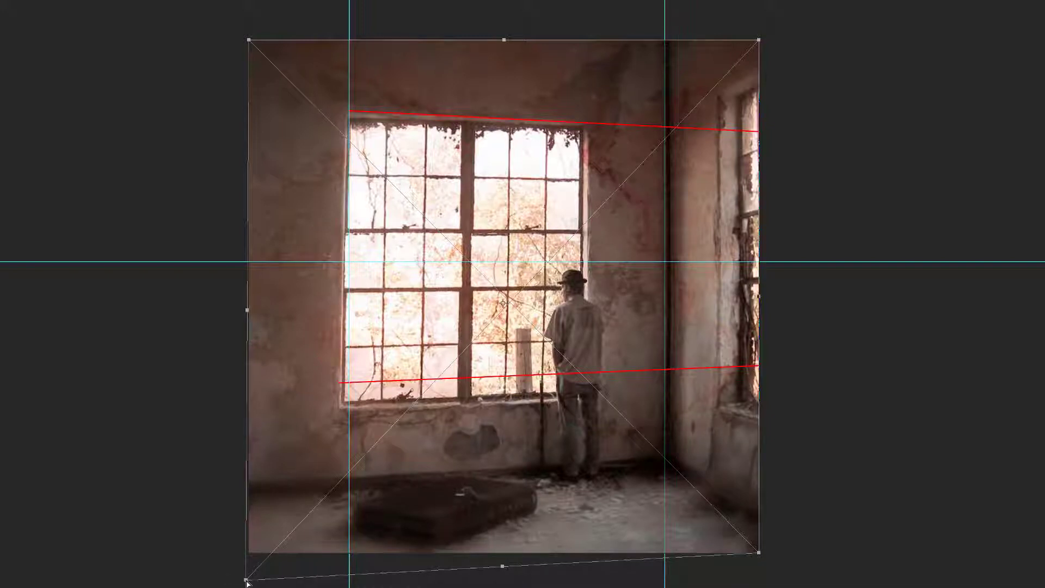
drag(247, 583, 254, 584)
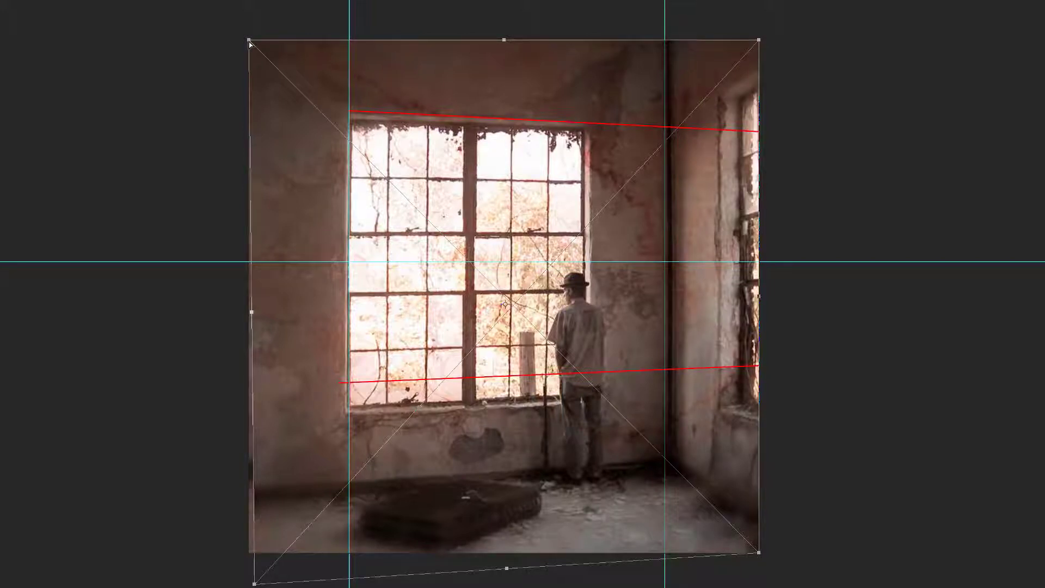
drag(250, 43, 243, 37)
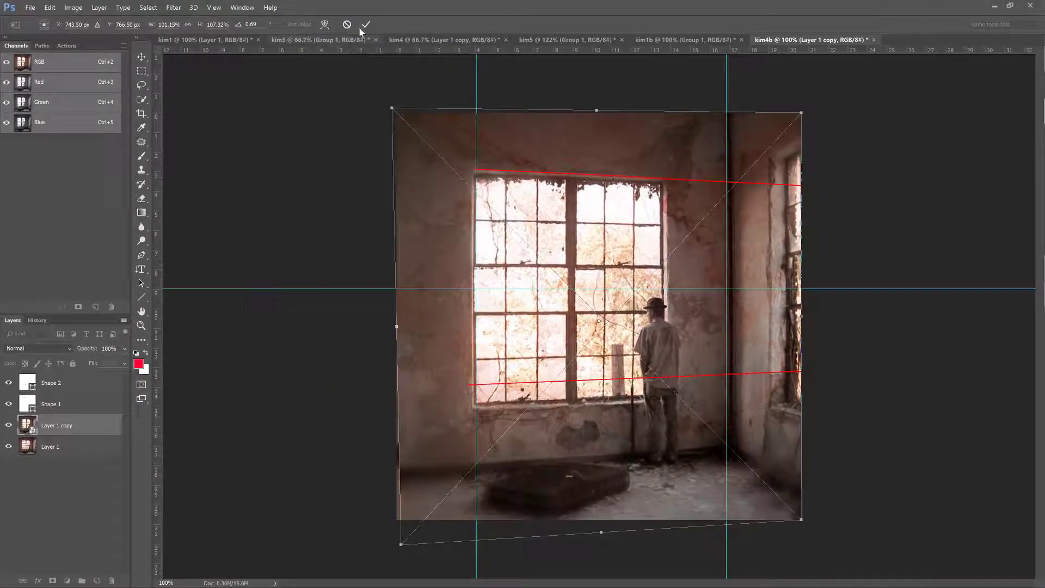
click(365, 25)
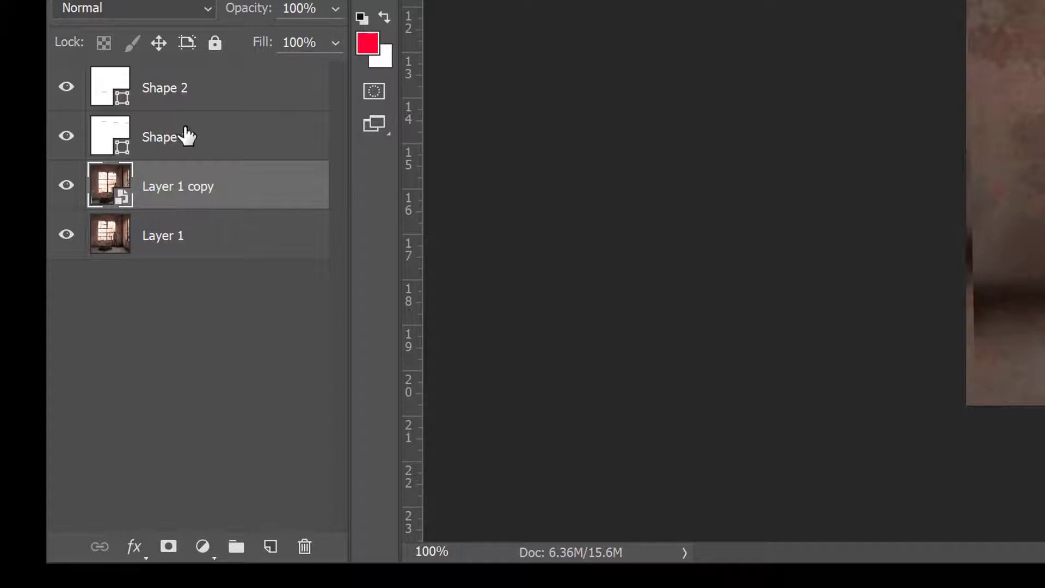
- Group the vanishing line layers Shape 1 and Shape 2 and hide the group
click(188, 136)
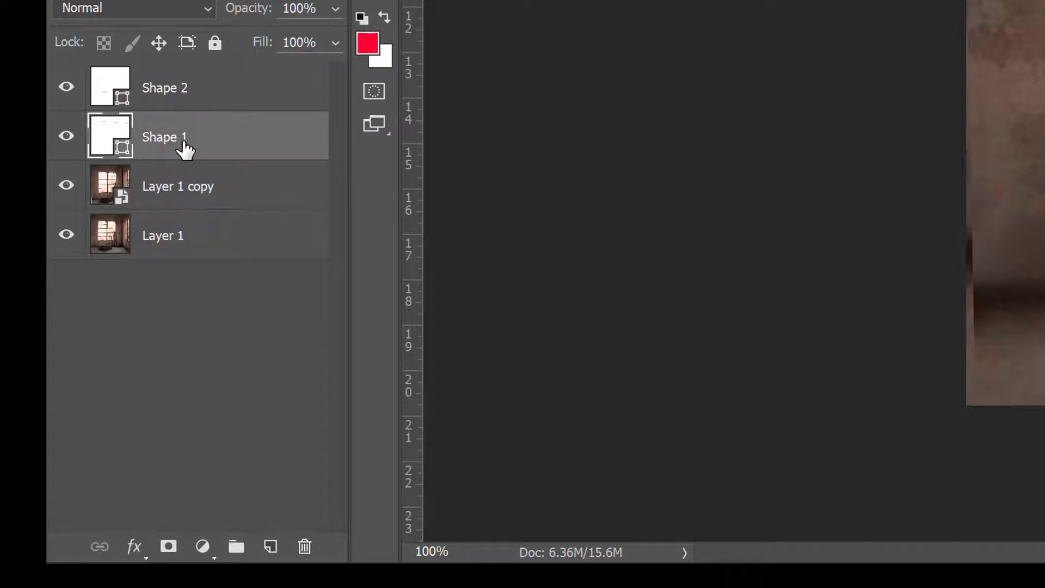
shift+click(189, 87)
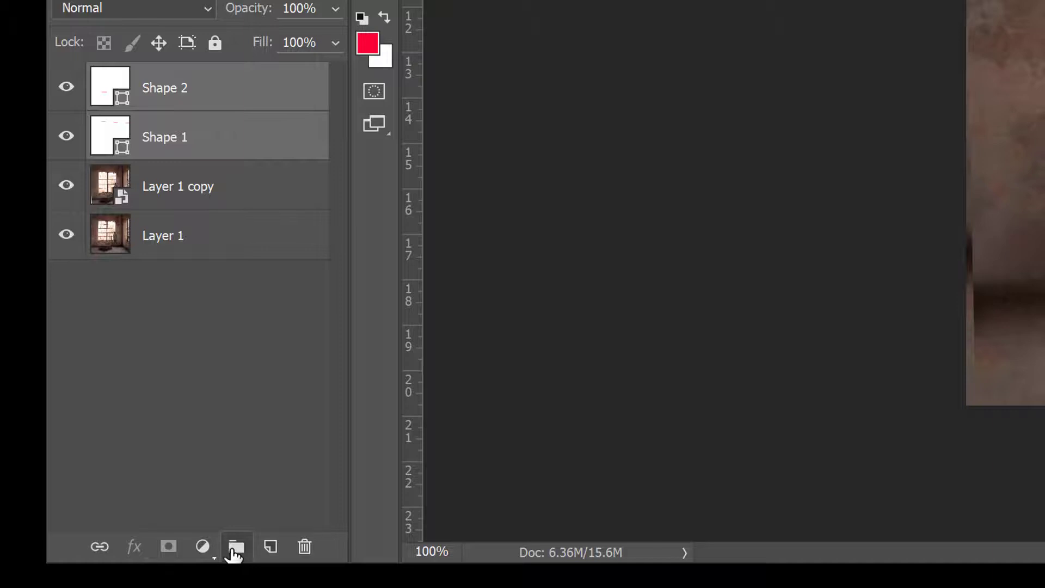
click(235, 549)
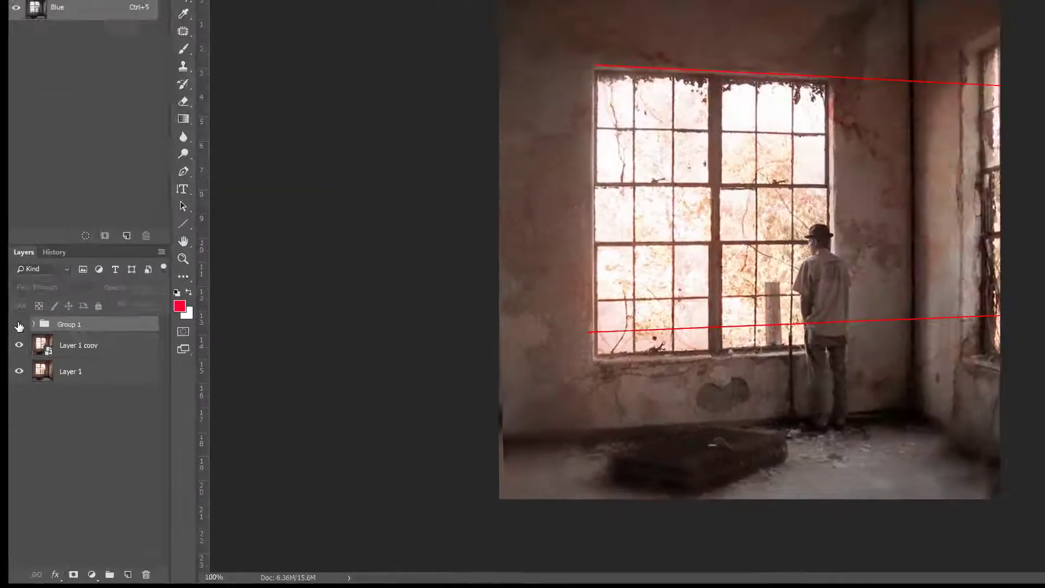
click(65, 77)
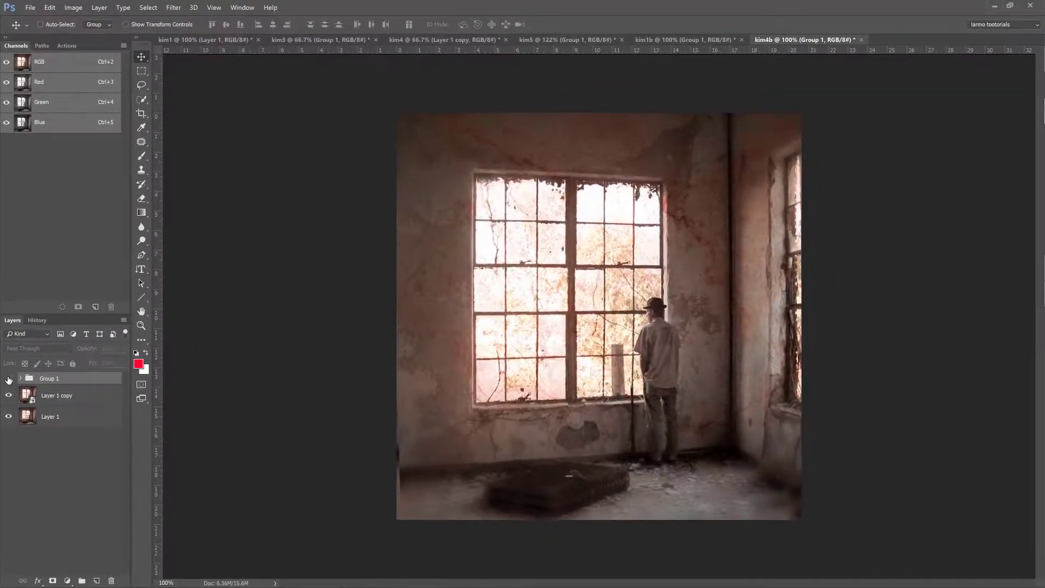
- Compare the distorted photo with the original by toggling the visibility of Layer 1 copy
click(68, 396)
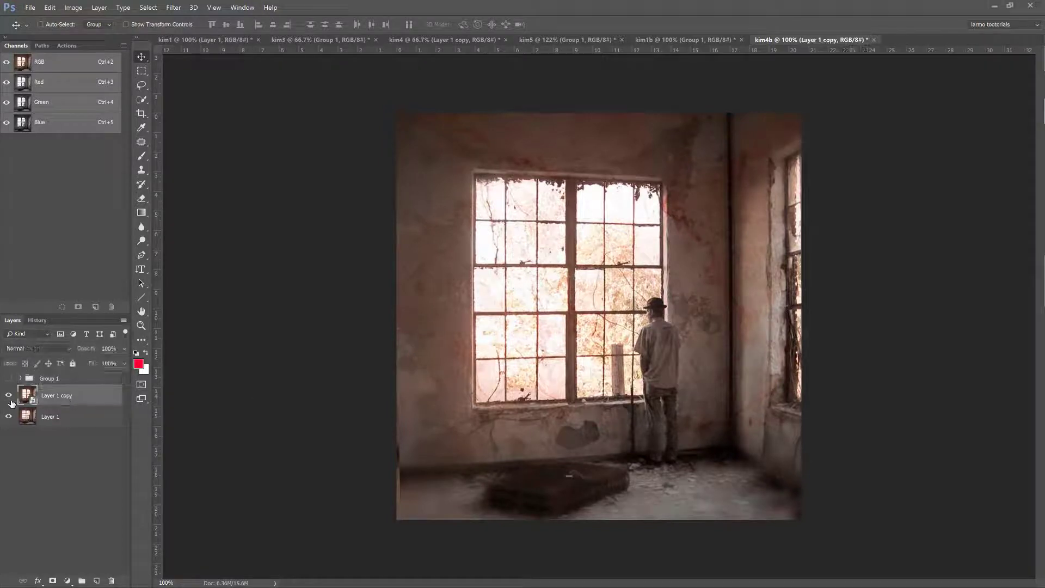
click(8, 397)
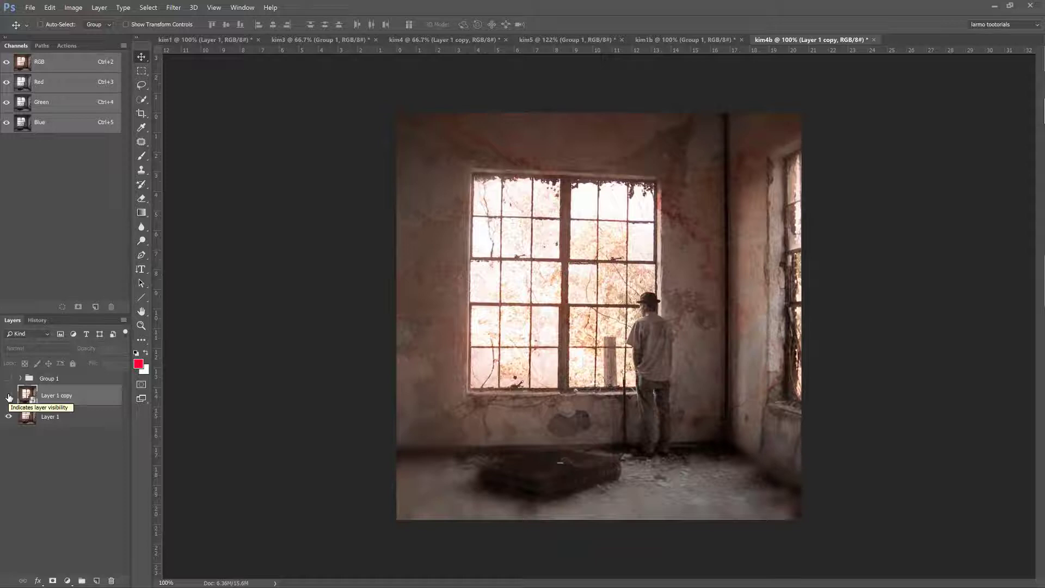
click(9, 398)
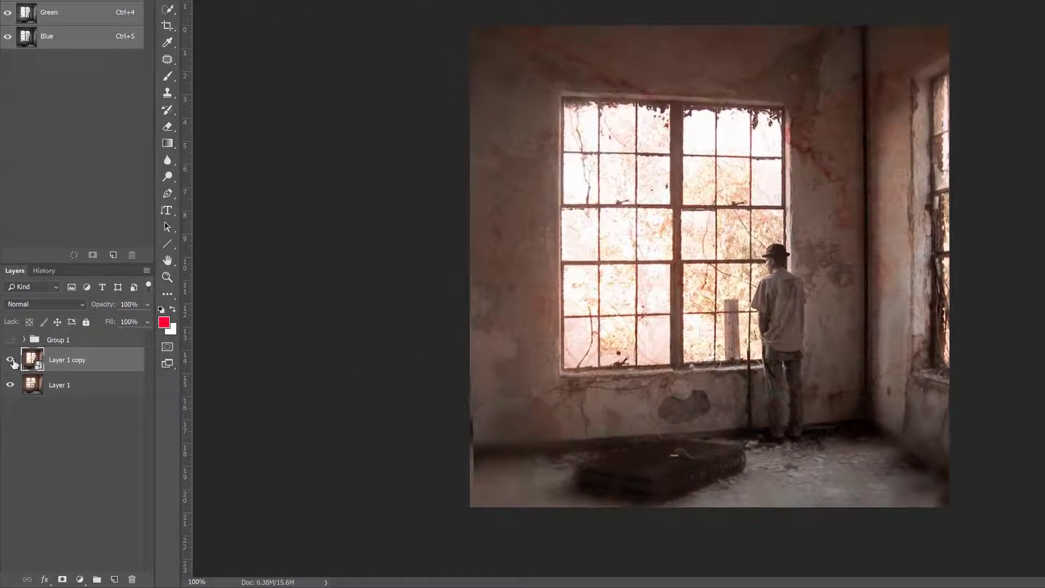
click(10, 360)
click(10, 361)
- Duplicate Layer 1 copy, naming the new duplicate "distort with intent" and the layer beneath it "true"
key(ctrl+j)
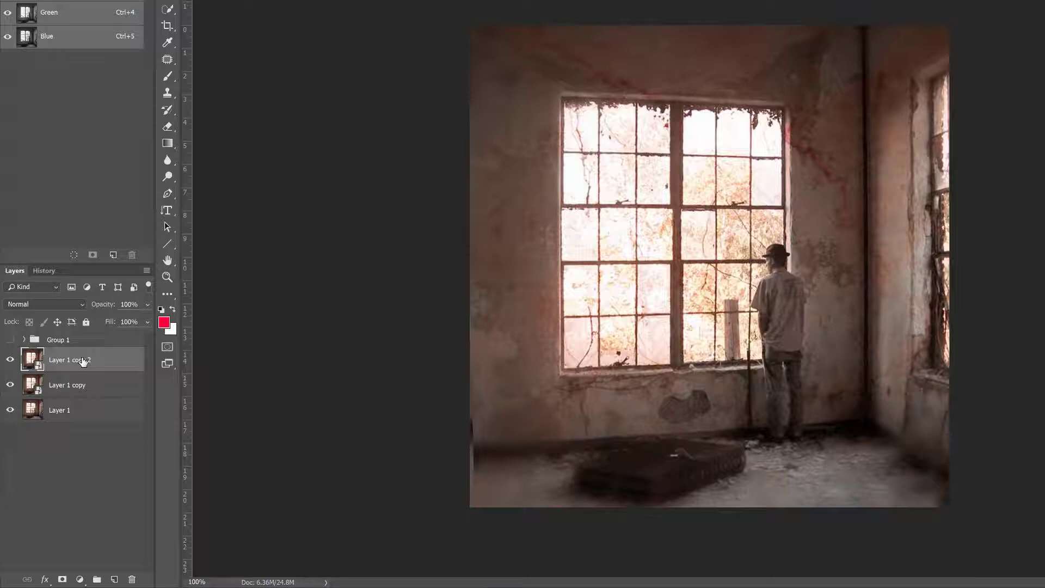
double_click(76, 360)
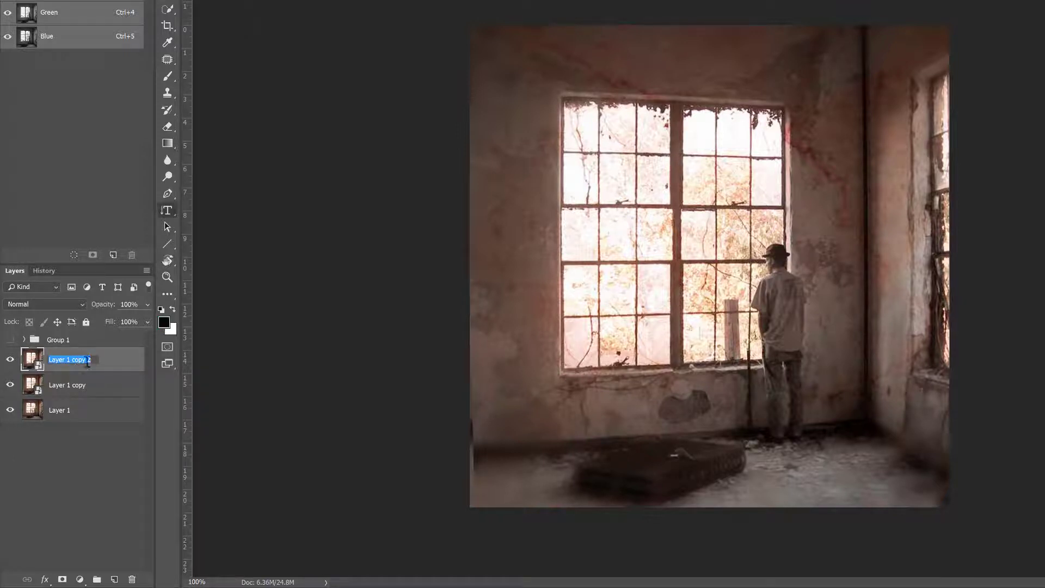
text(distort with intent)
key(Return)
double_click(79, 385)
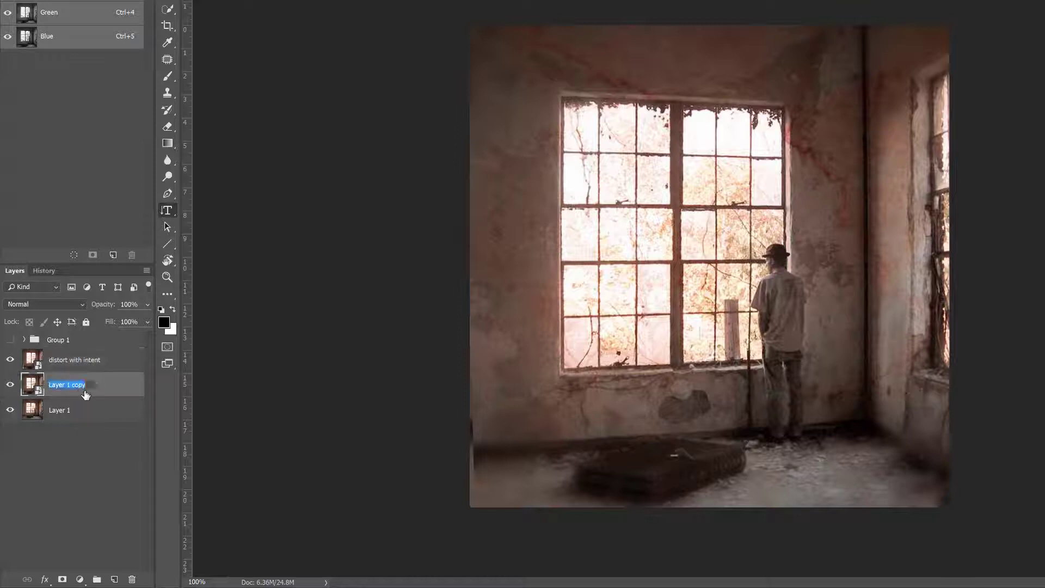
text(true)
- Distort the "distort with intent" layer by pulling its upper left and lower left corners well outside the canvas to exaggerate the perspective
click(62, 362)
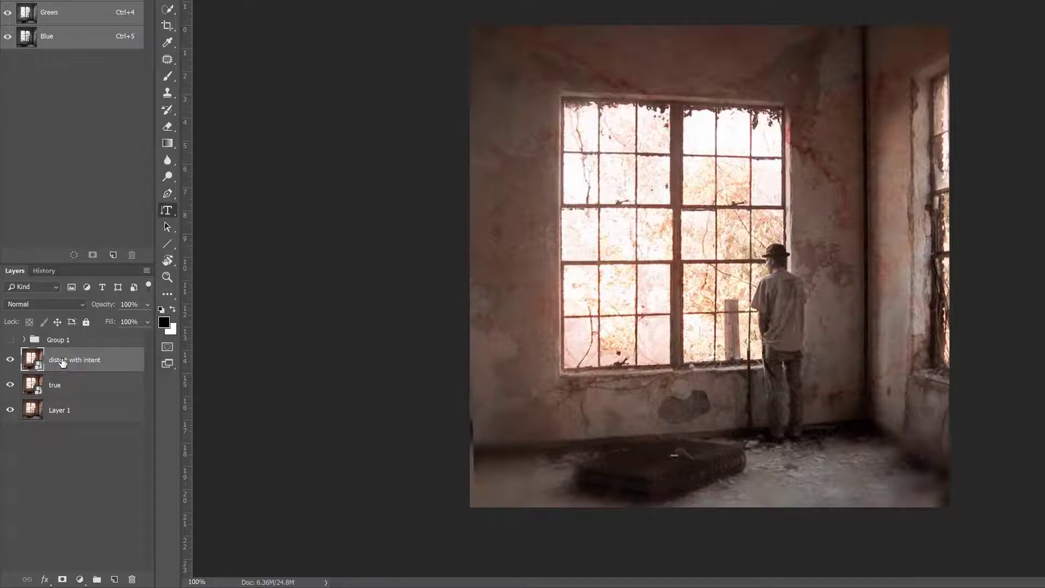
key(ctrl+t)
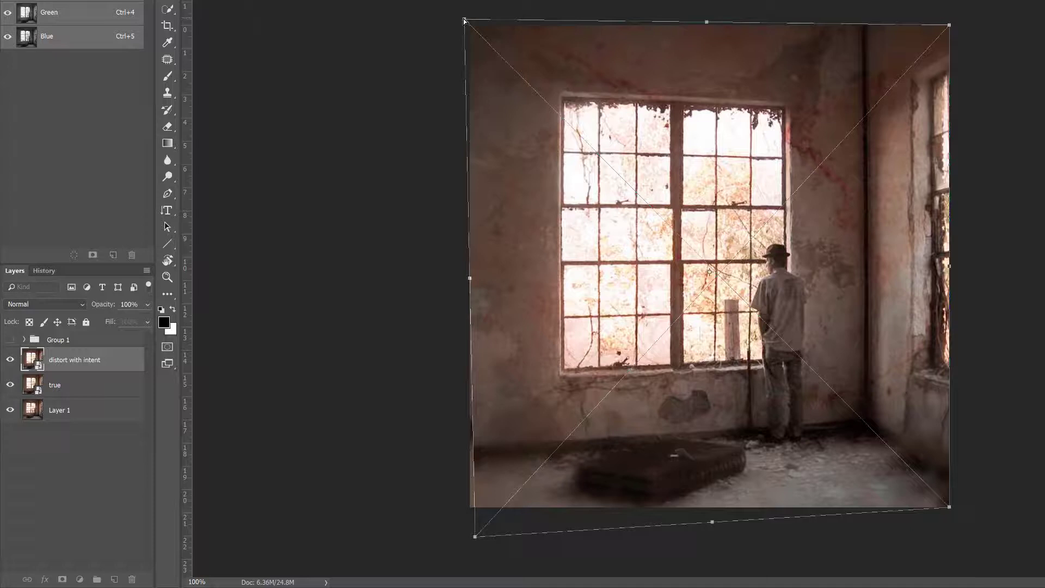
drag(464, 21, 399, 0)
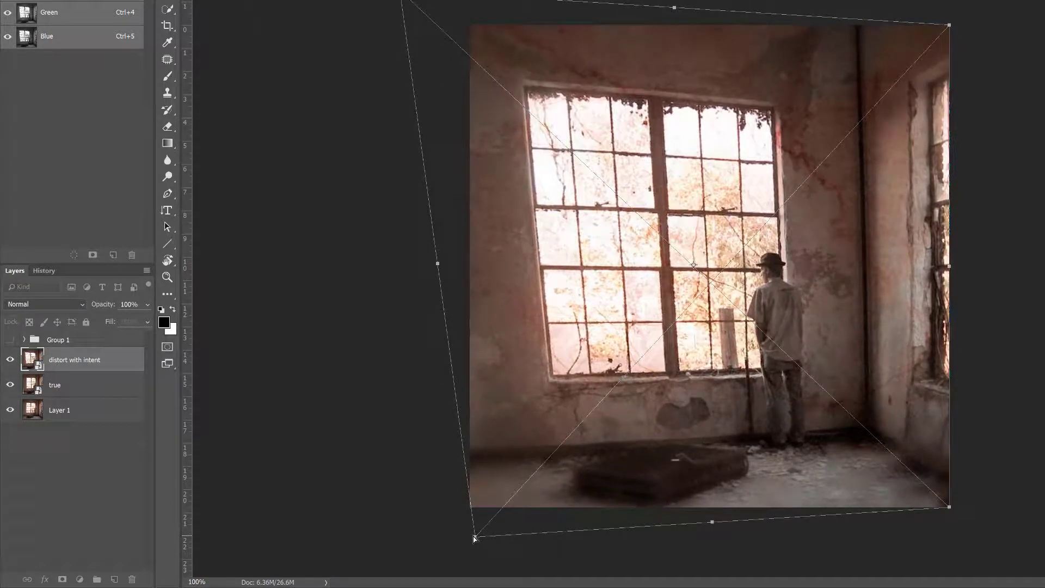
drag(477, 538, 424, 565)
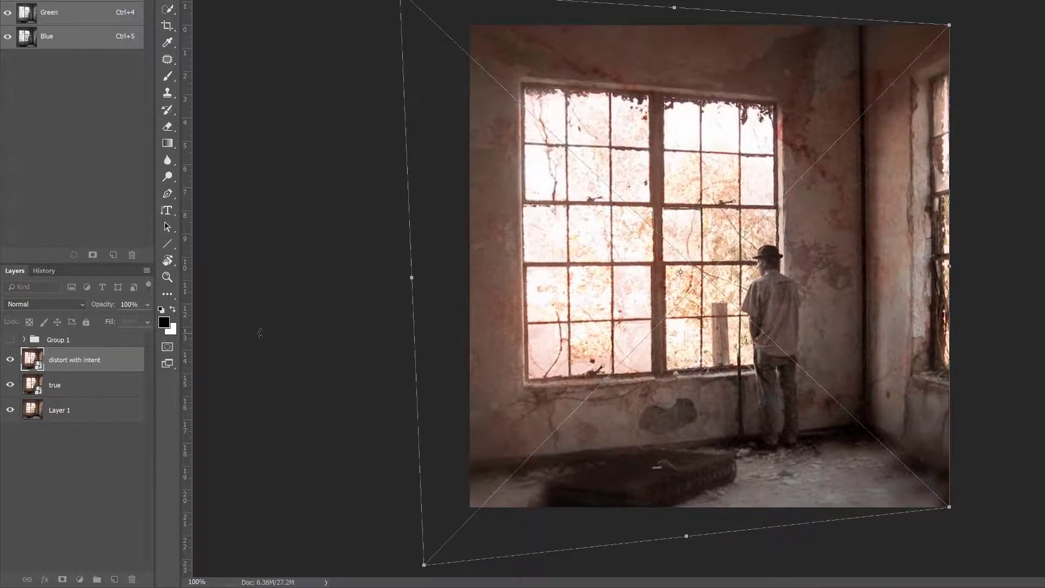
- Fine-tune the lower left corner to straighten the window's left edge against a new vertical guide, applying the distortion and hiding the guides
key(ctrl+semicolon)
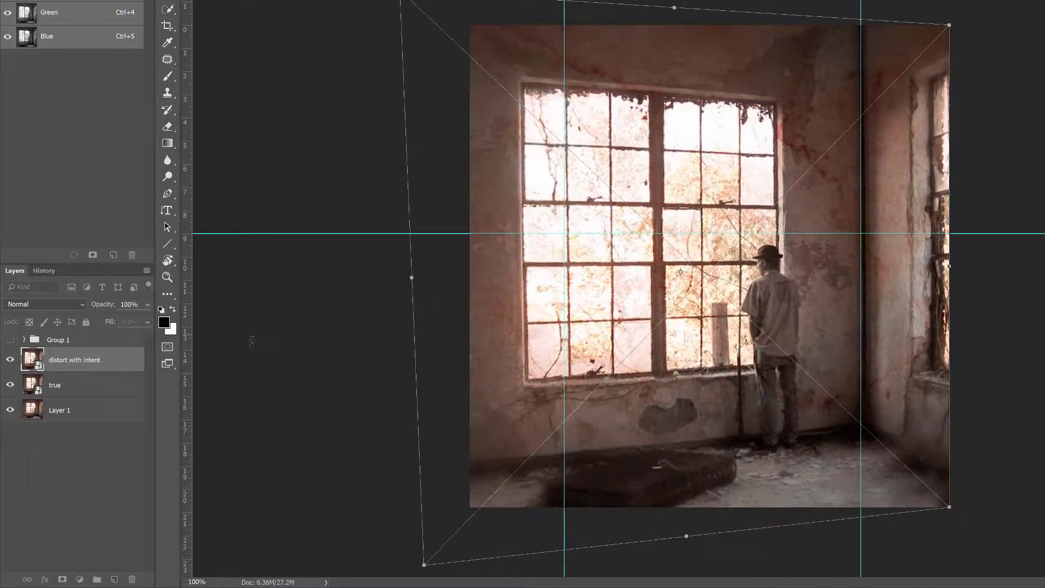
drag(186, 329, 514, 391)
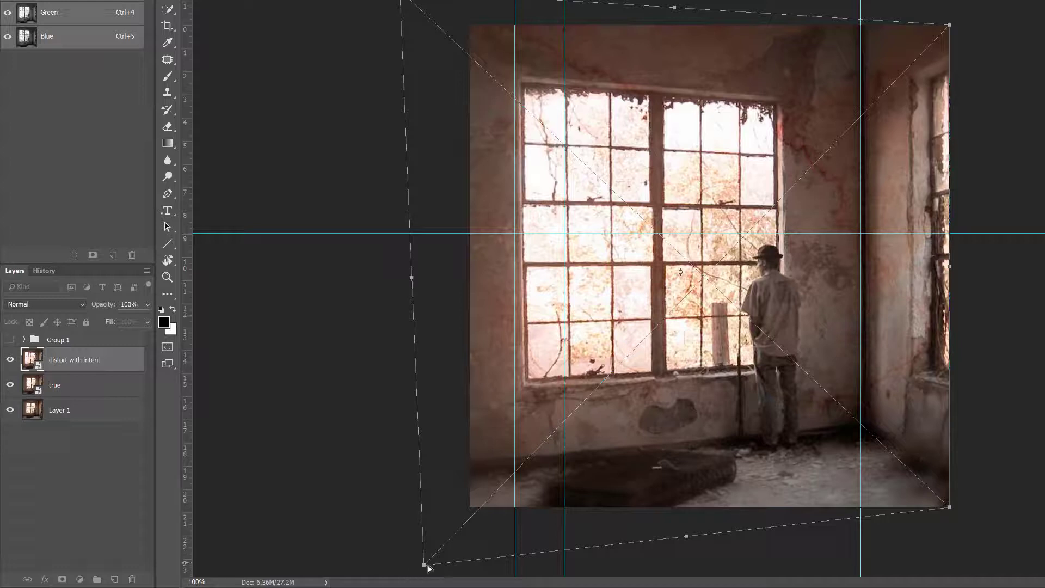
drag(422, 569, 415, 573)
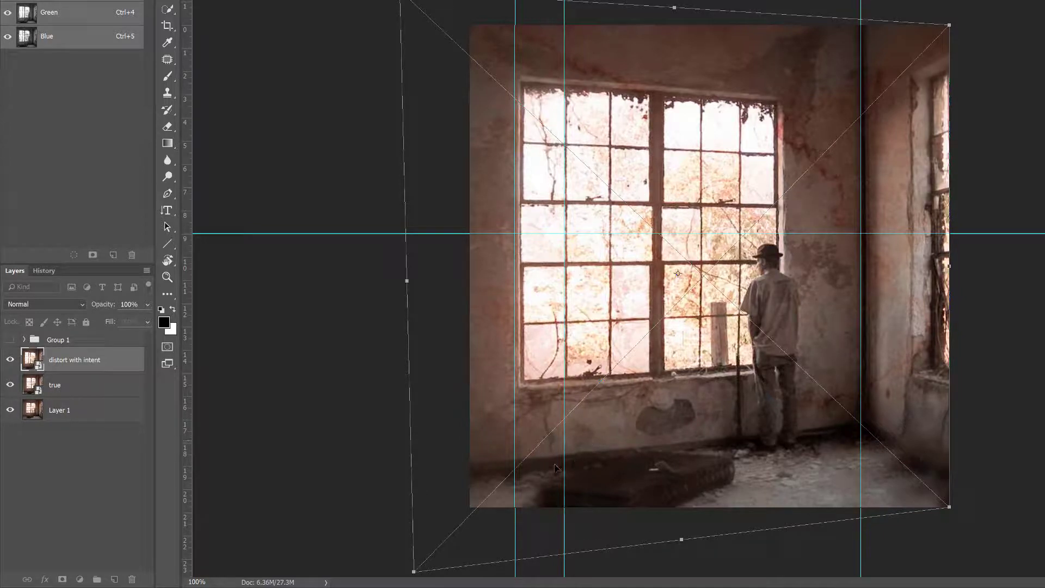
key(ctrl+minus)
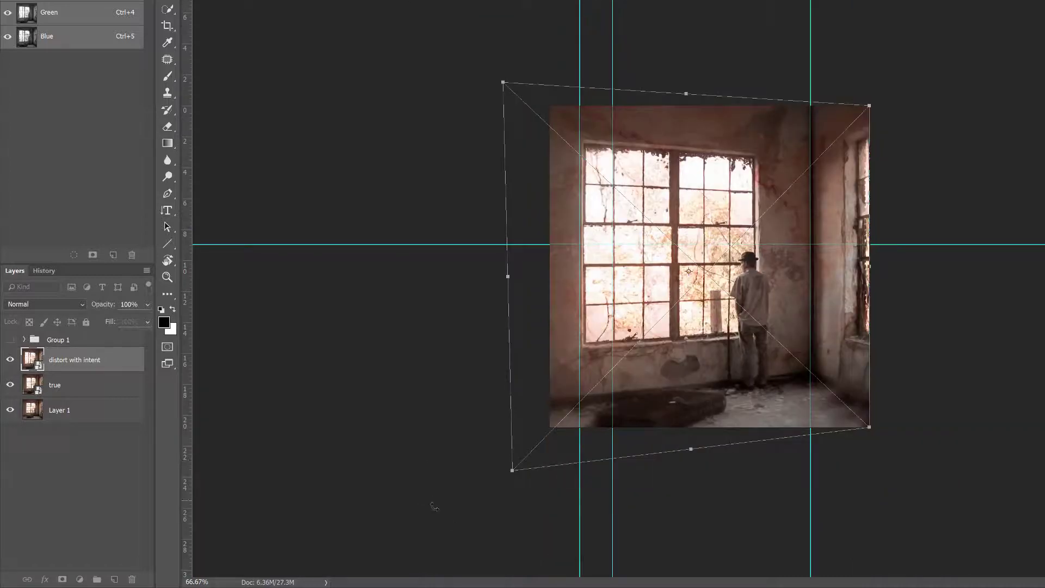
drag(512, 470, 507, 479)
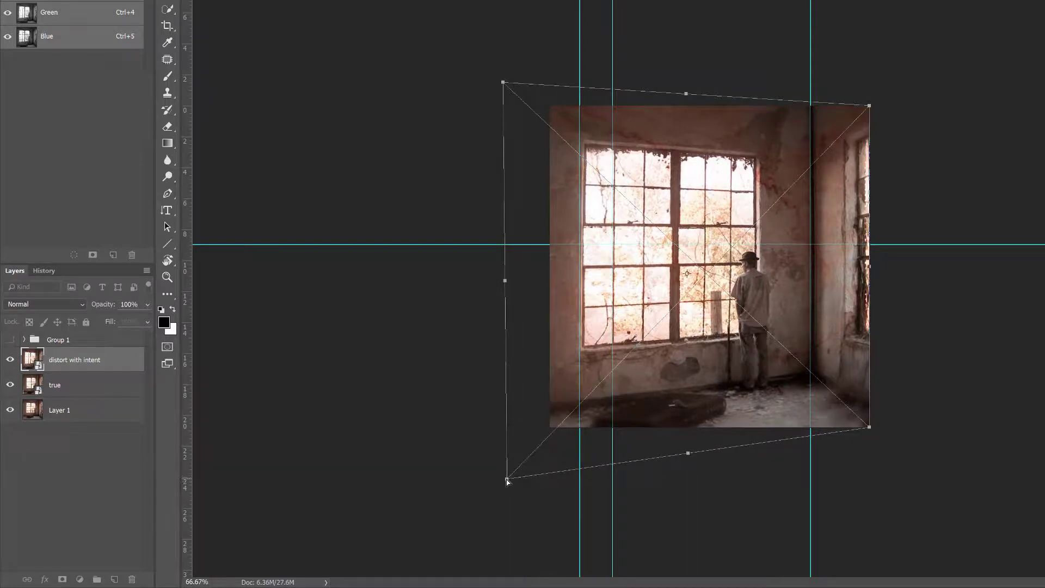
drag(507, 481, 508, 483)
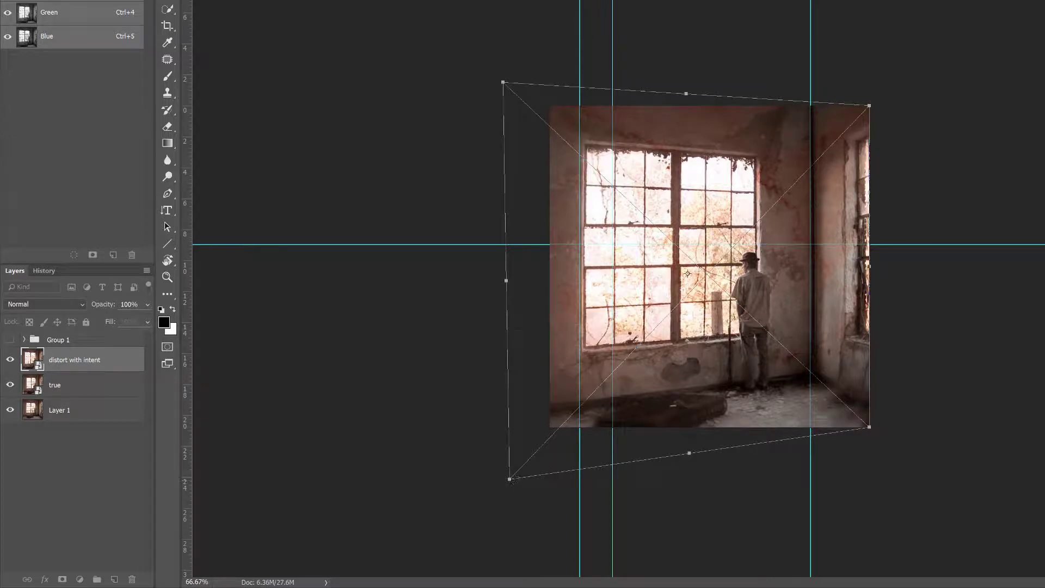
key(Return)
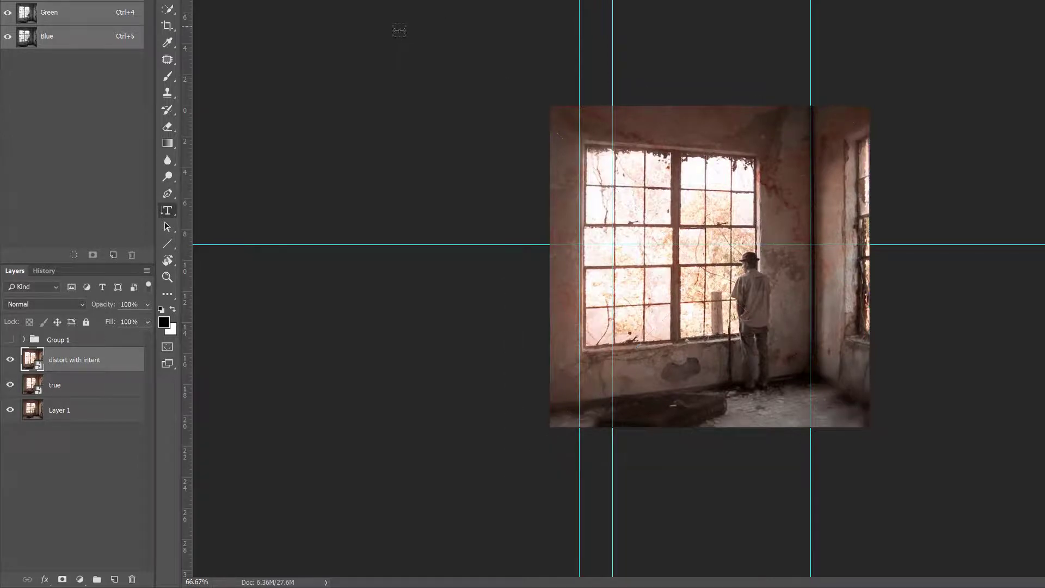
key(ctrl+semicolon)
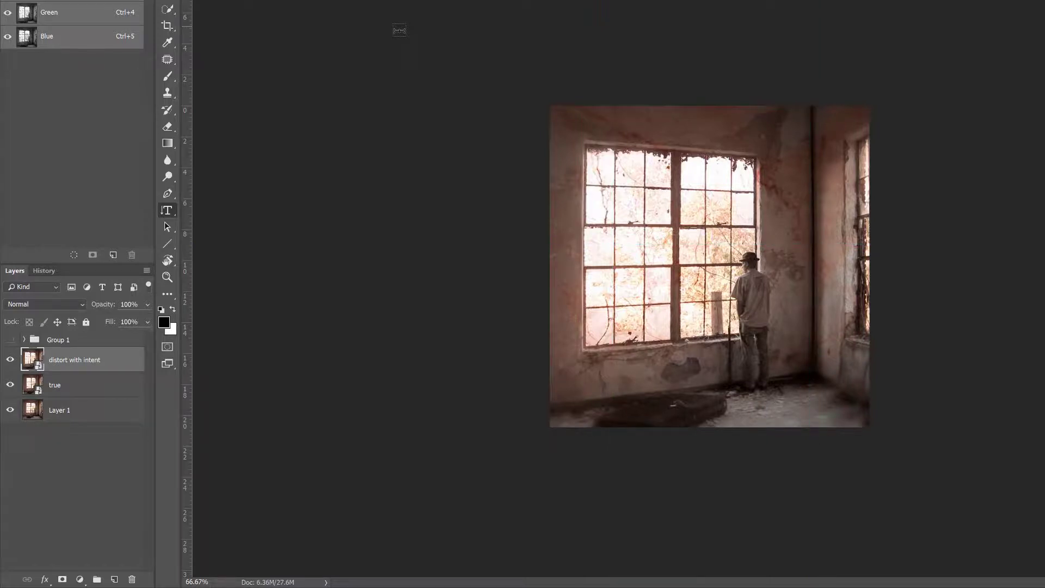
- Compare the exaggerated, true and original versions at 100% zoom by toggling the visibility of the "distort with intent" and "true" layers
key(ctrl+1)
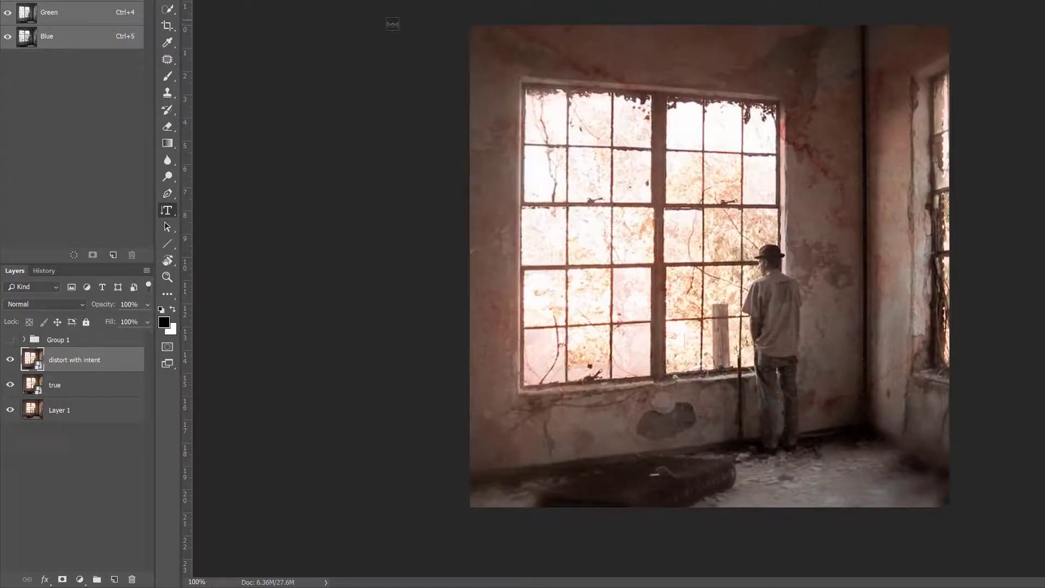
click(11, 361)
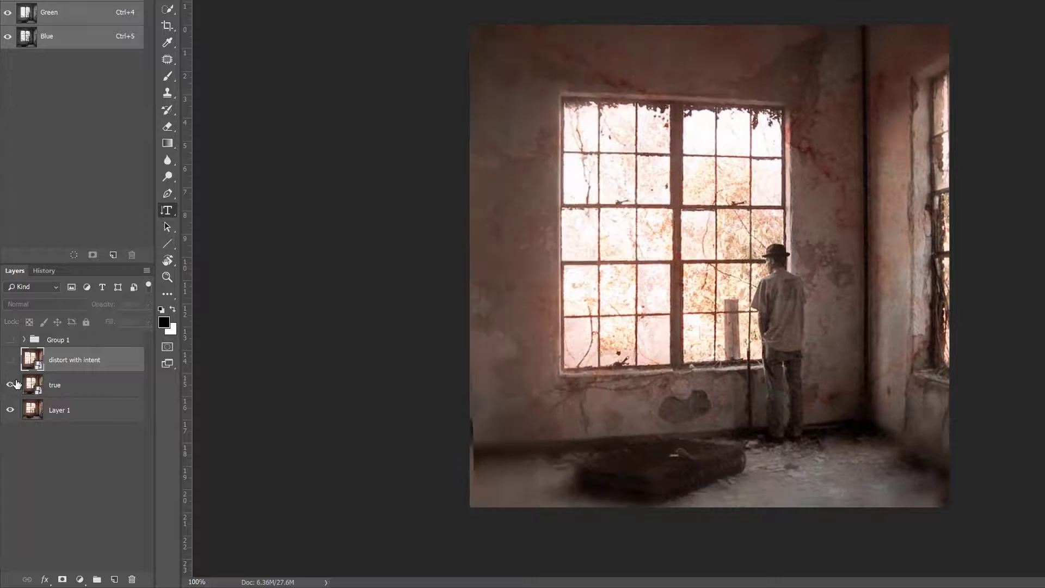
click(11, 386)
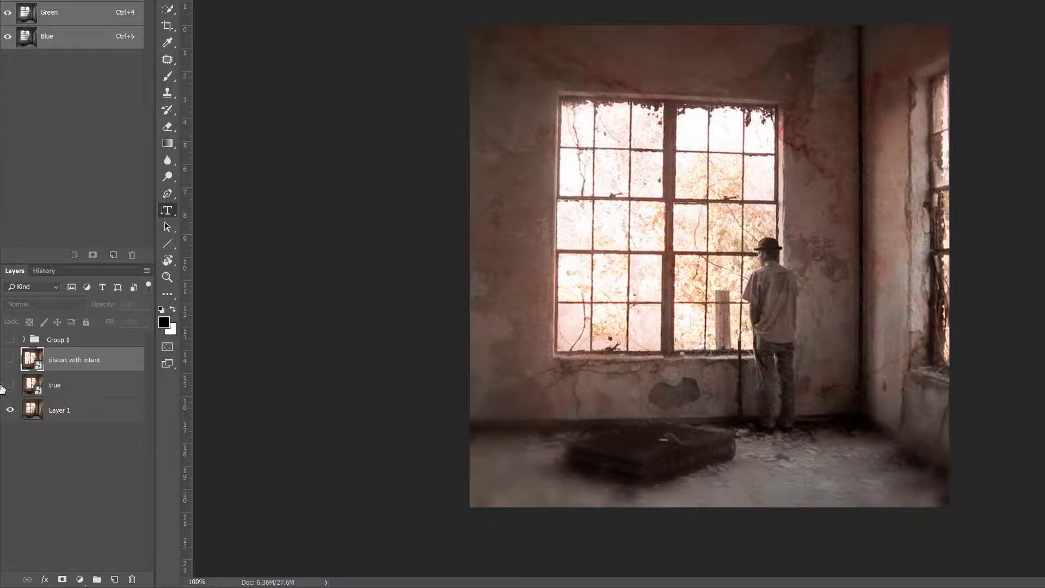
click(9, 385)
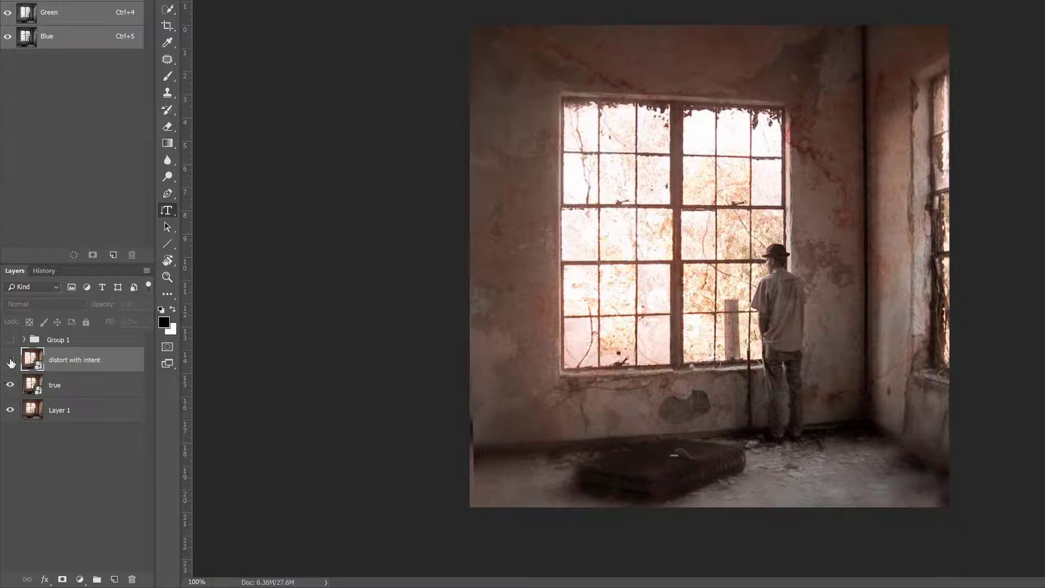
click(9, 361)
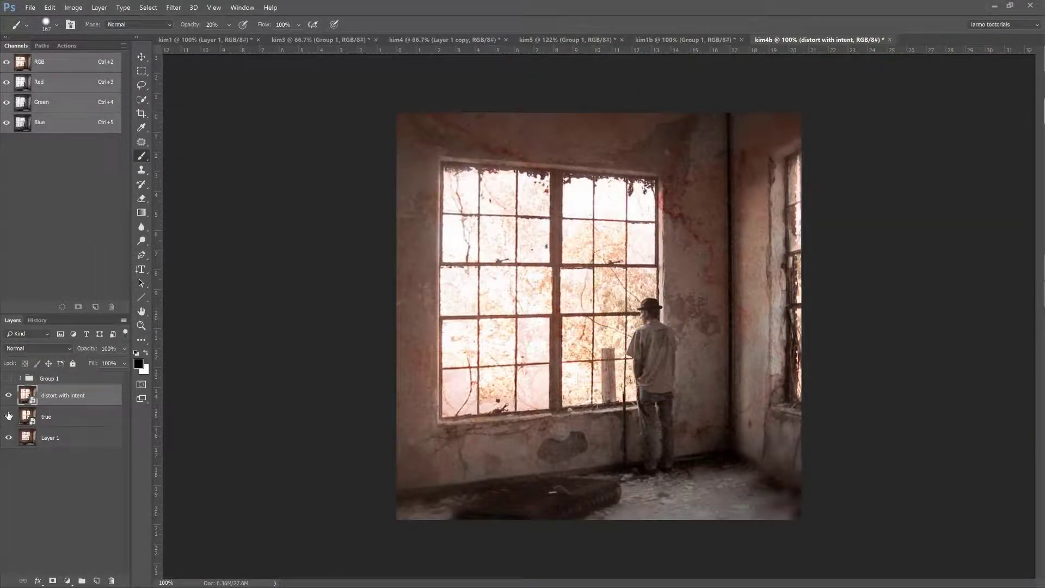
click(8, 395)
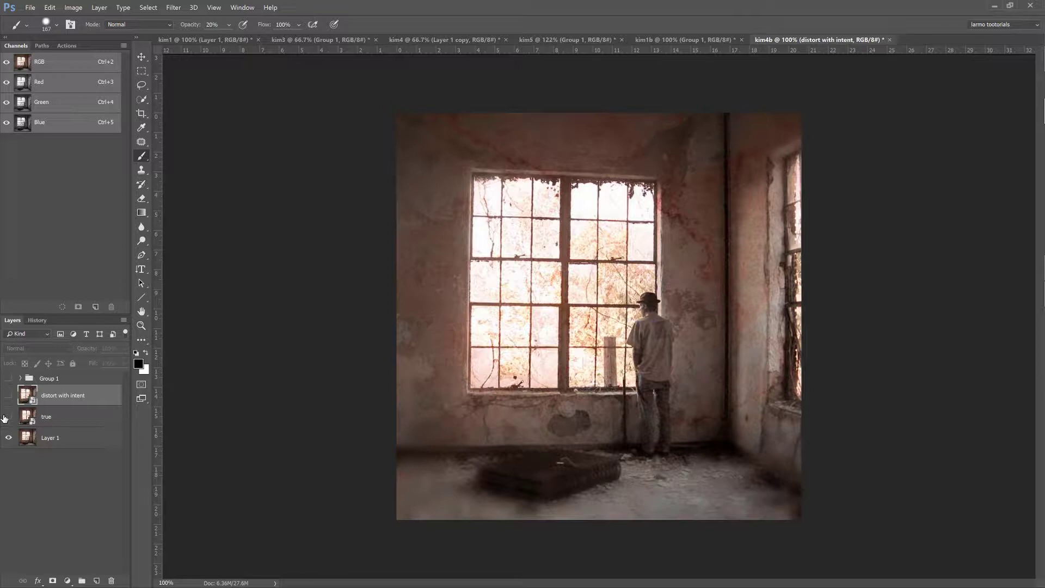
click(9, 416)
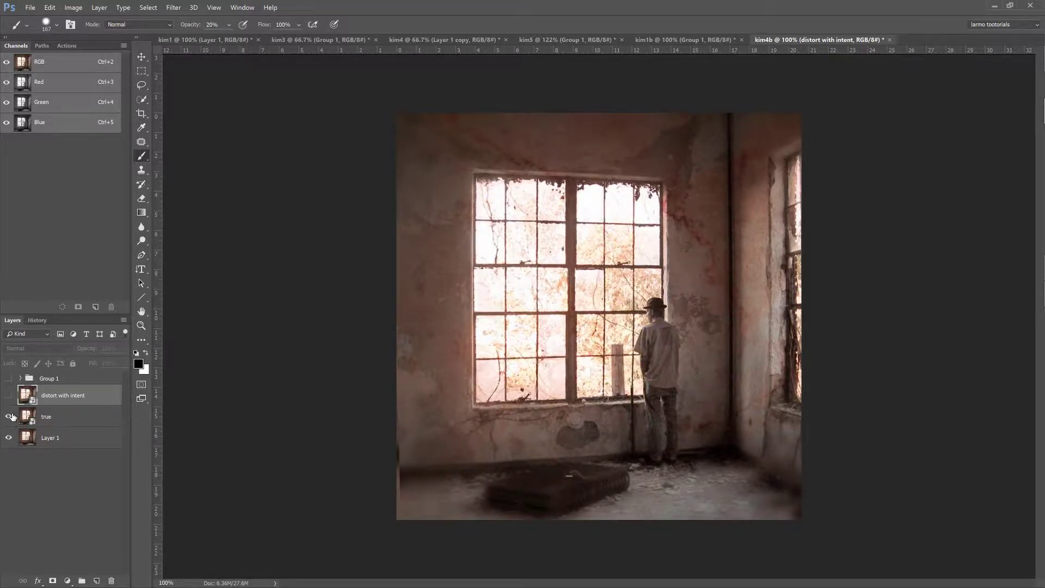
click(8, 396)
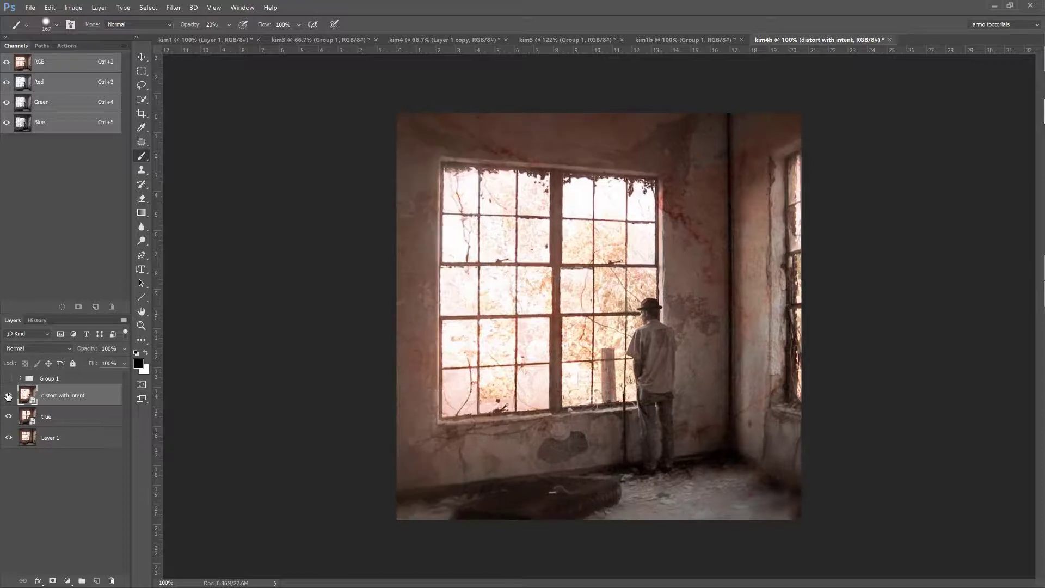
- Hide the "true" layer and compare "distort with intent" directly with the original Layer 1 by switching its visibility off and on
click(9, 416)
click(8, 395)
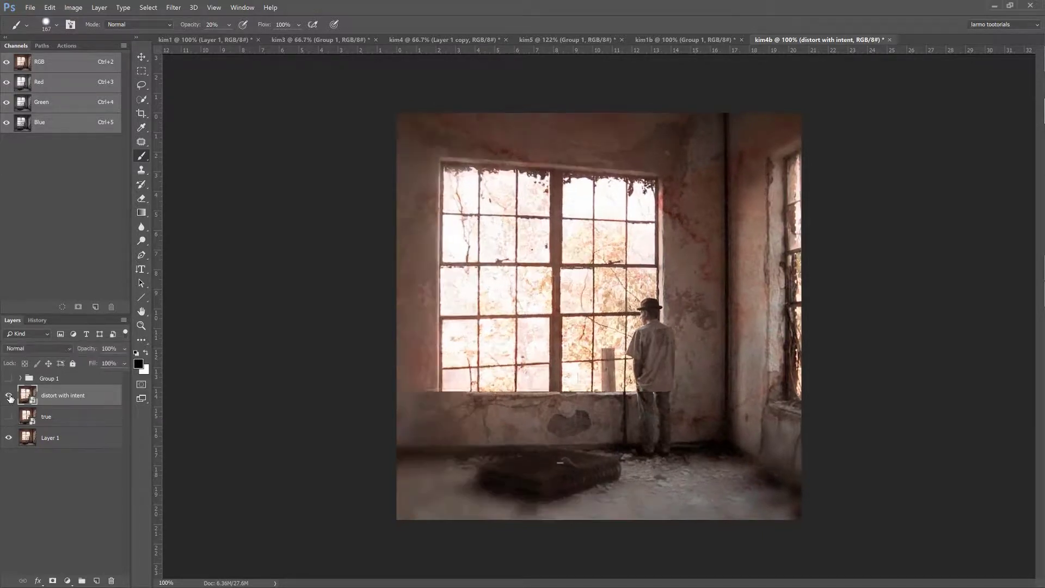
click(8, 396)
click(9, 398)
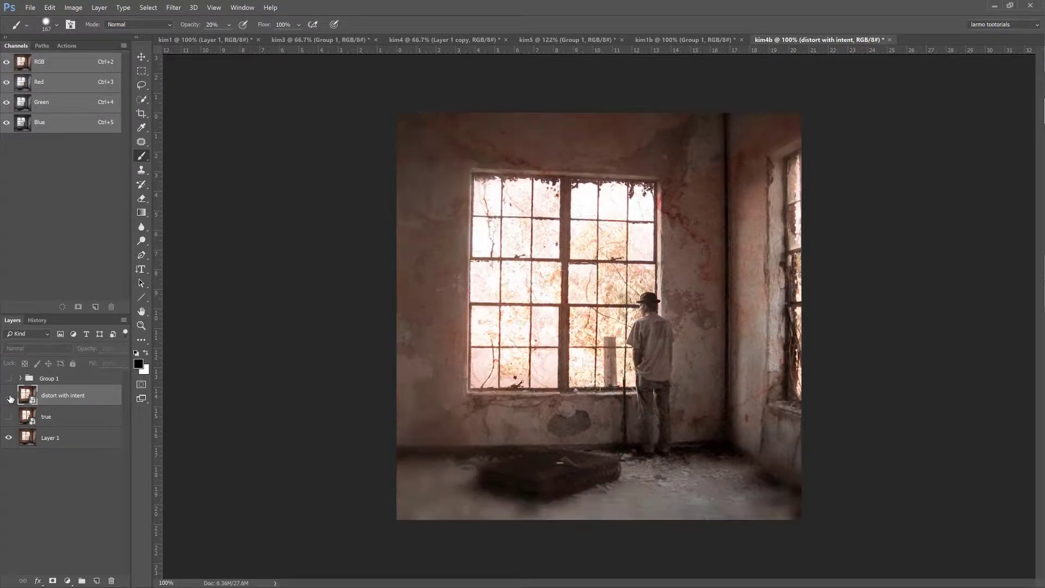
click(8, 396)
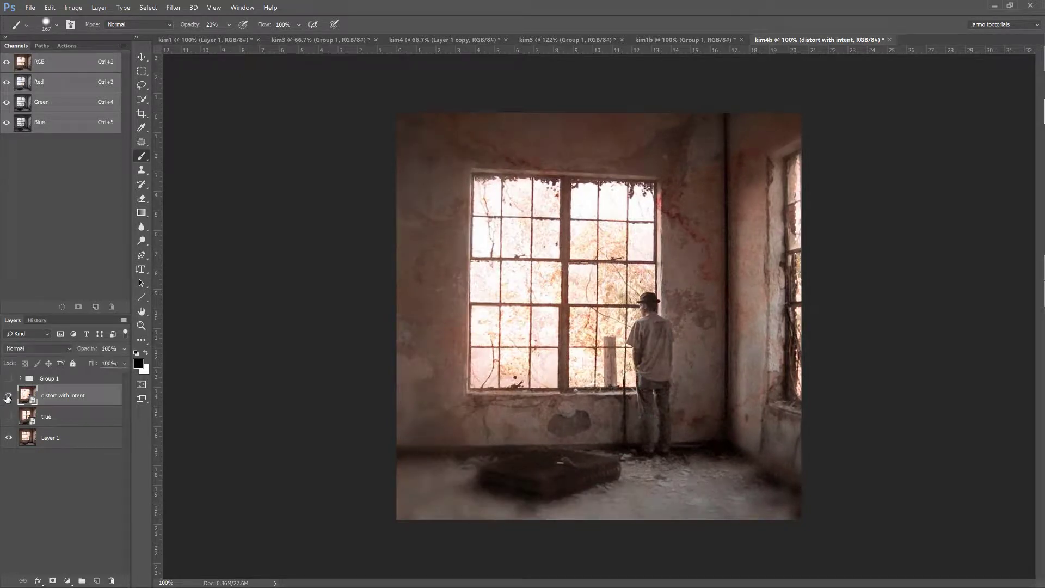